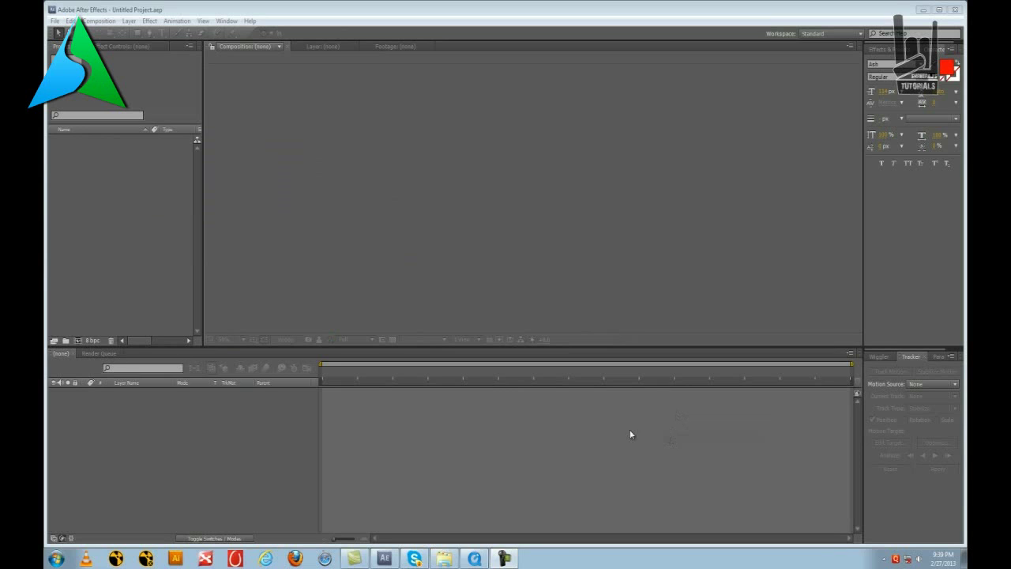
pyautogui.click(476, 561)
pyautogui.press('space')
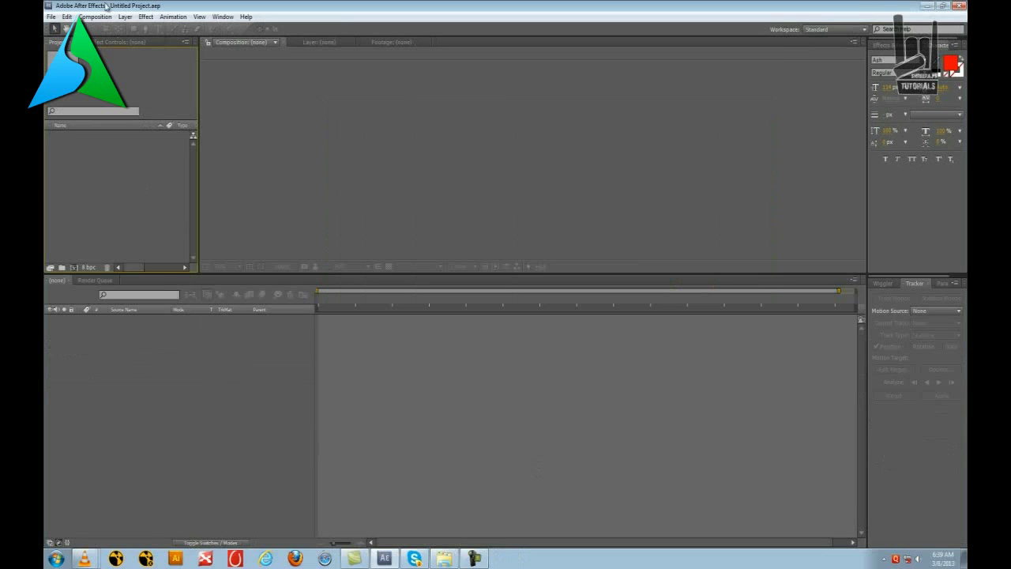
# Create a new HDV/HDTV 720 25 composition named "fiery background" with a duration of 200 frames
pyautogui.click(95, 17)
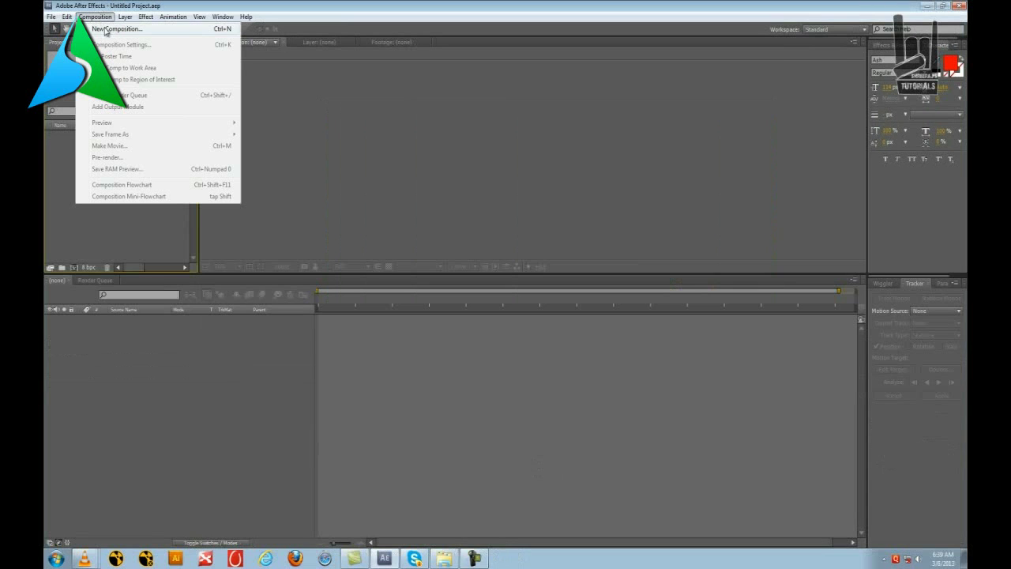
pyautogui.click(105, 30)
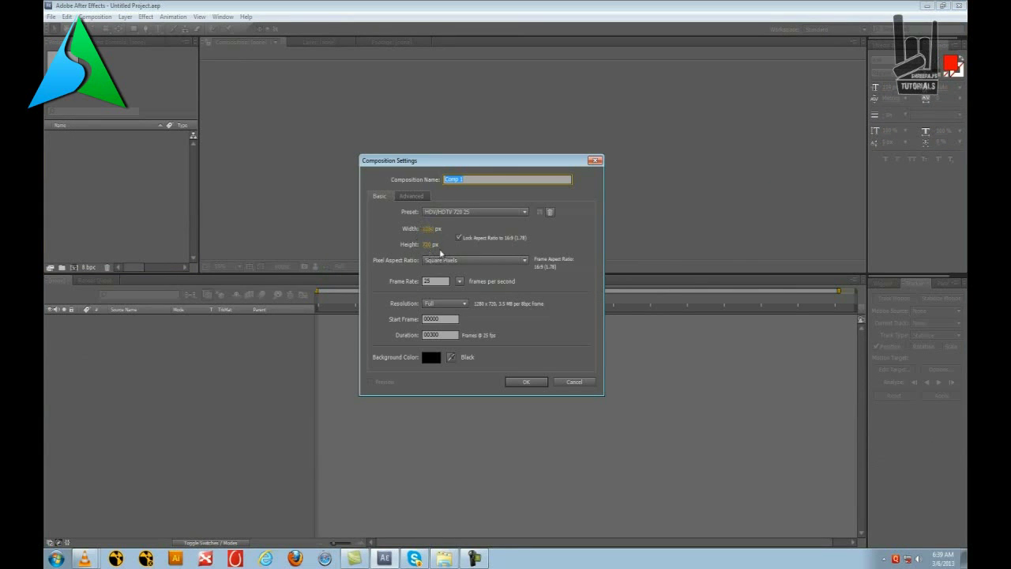
pyautogui.click(433, 335)
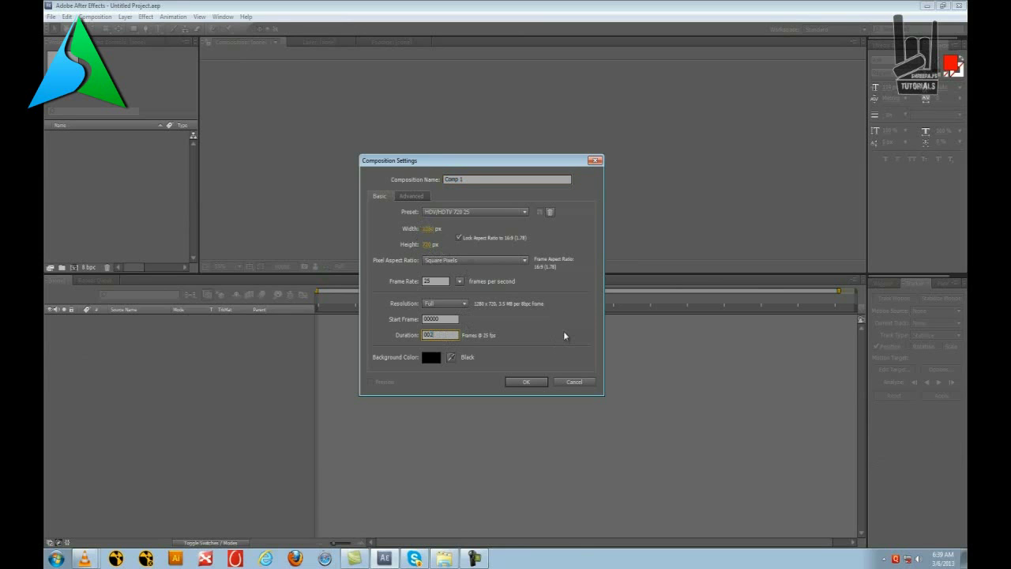
pyautogui.click(483, 179)
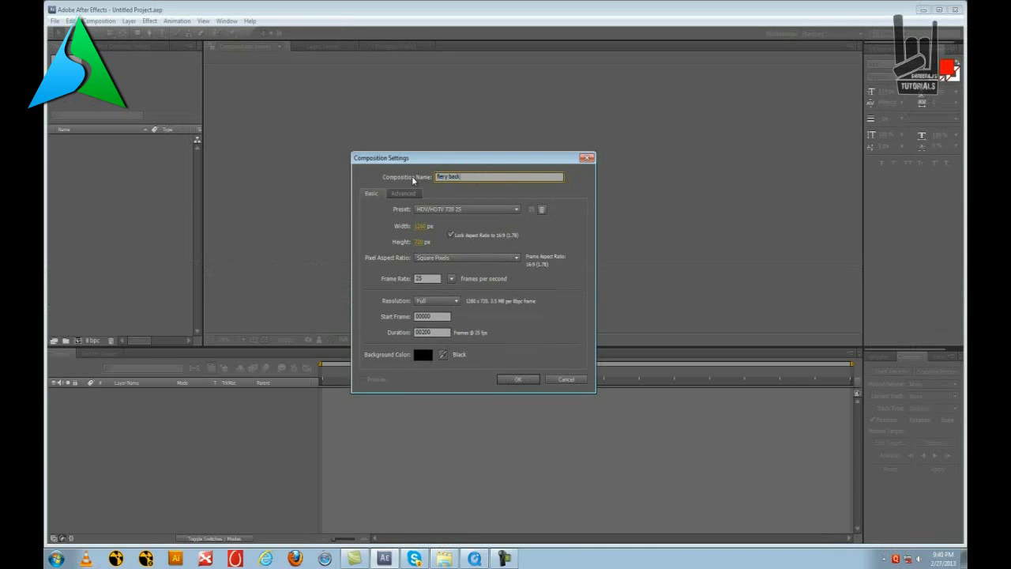
pyautogui.write('ground')
pyautogui.press('Return')
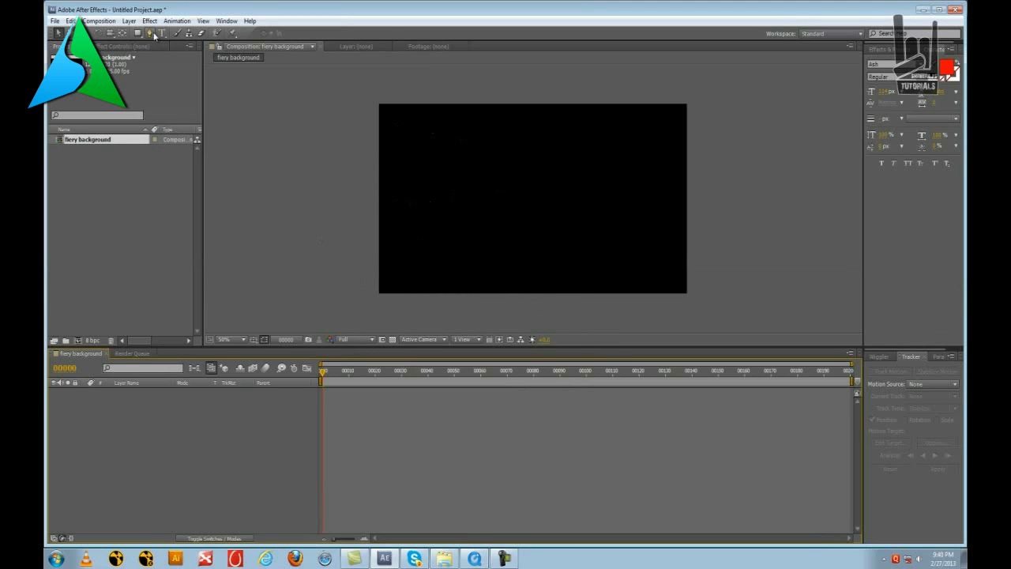
# Activate the Pen tool and set the shape stroke color to a saturated orange
pyautogui.click(150, 33)
pyautogui.click(198, 34)
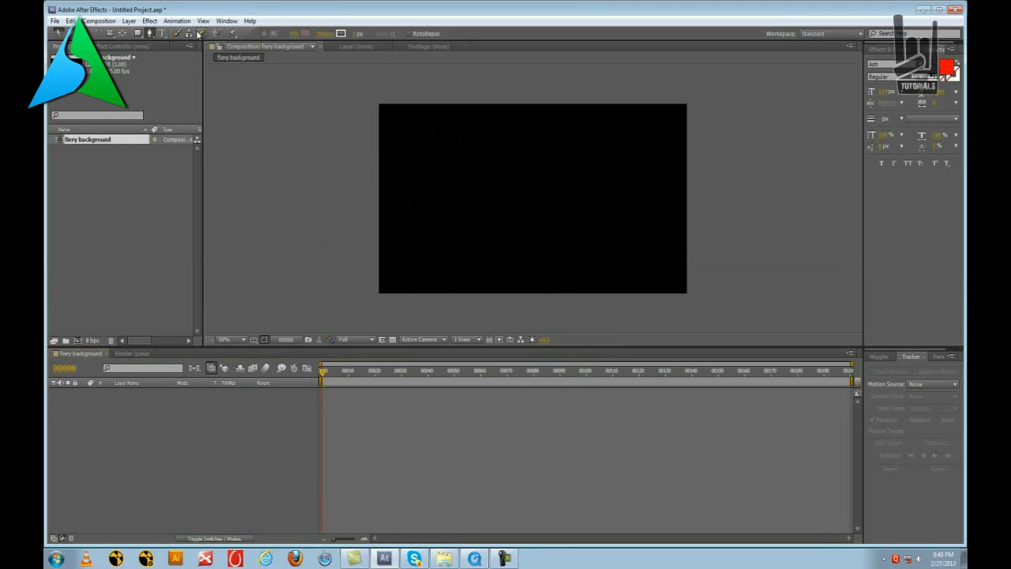
pyautogui.click(343, 34)
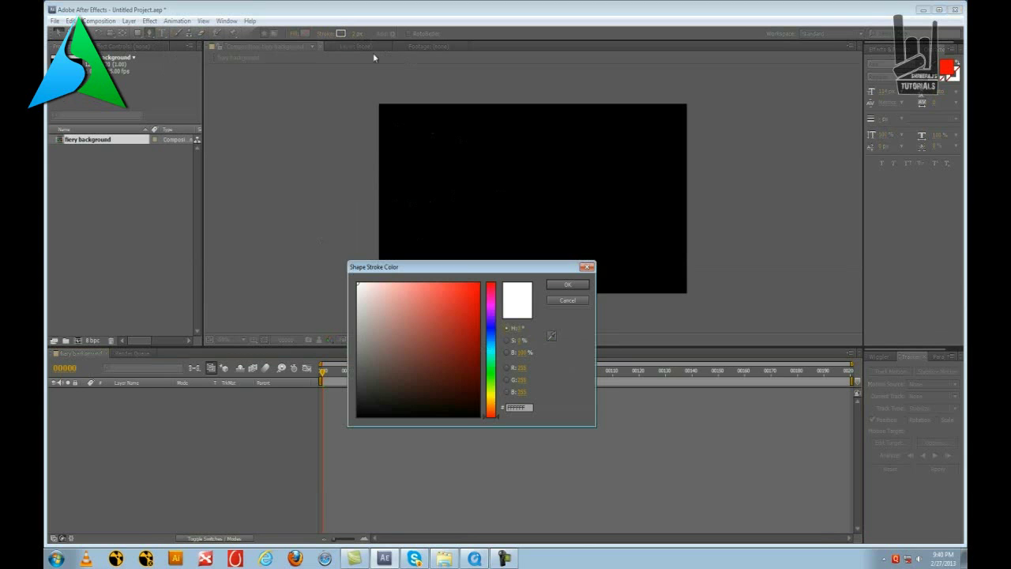
pyautogui.moveTo(494, 397); pyautogui.dragTo(499, 406)
pyautogui.moveTo(476, 285); pyautogui.dragTo(476, 271)
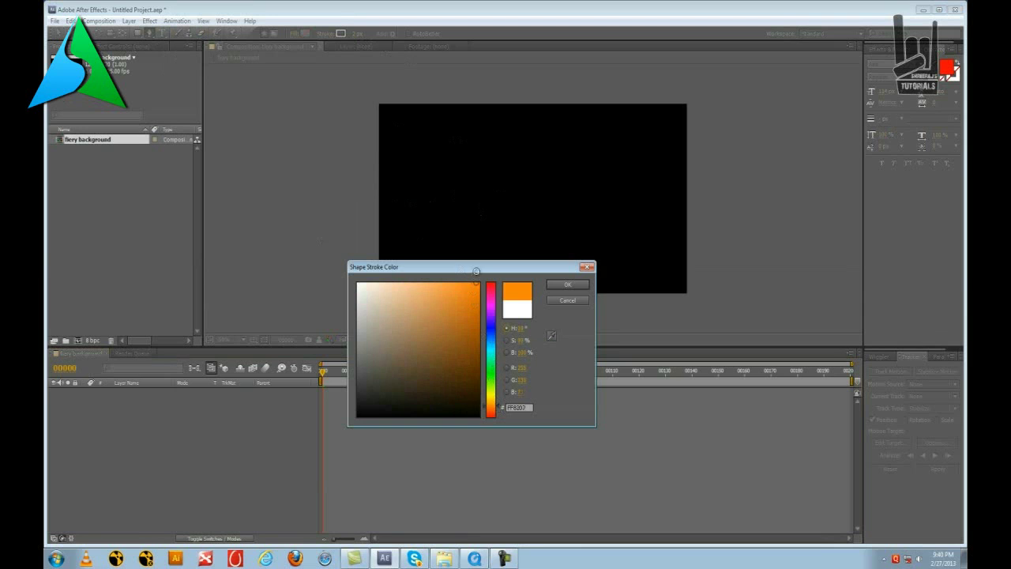
pyautogui.click(567, 284)
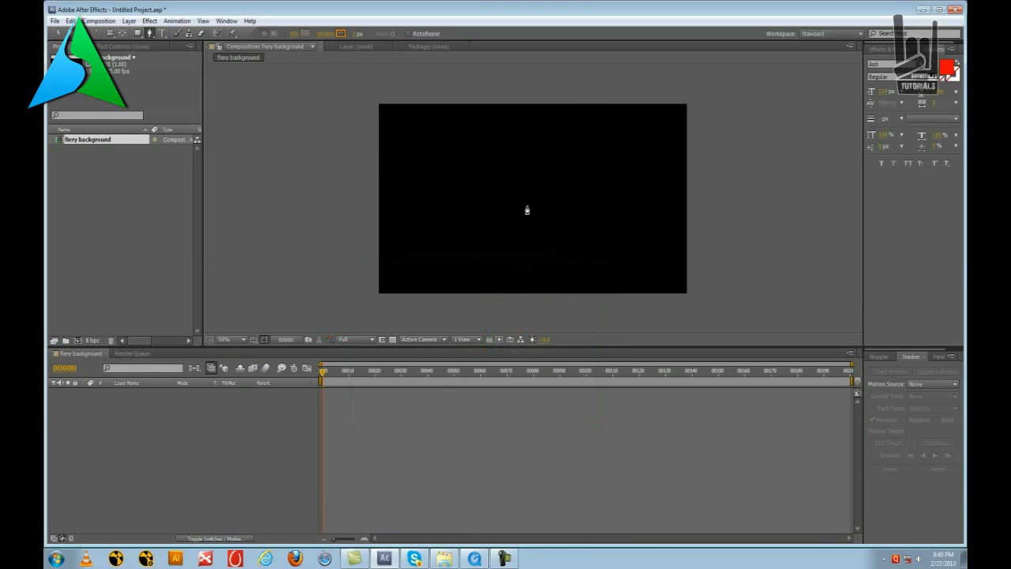
# Draw an open, wavy path from the composition's center up past its upper edge, and finish with the Selection tool active
pyautogui.click(530, 202)
pyautogui.moveTo(507, 183); pyautogui.dragTo(514, 70)
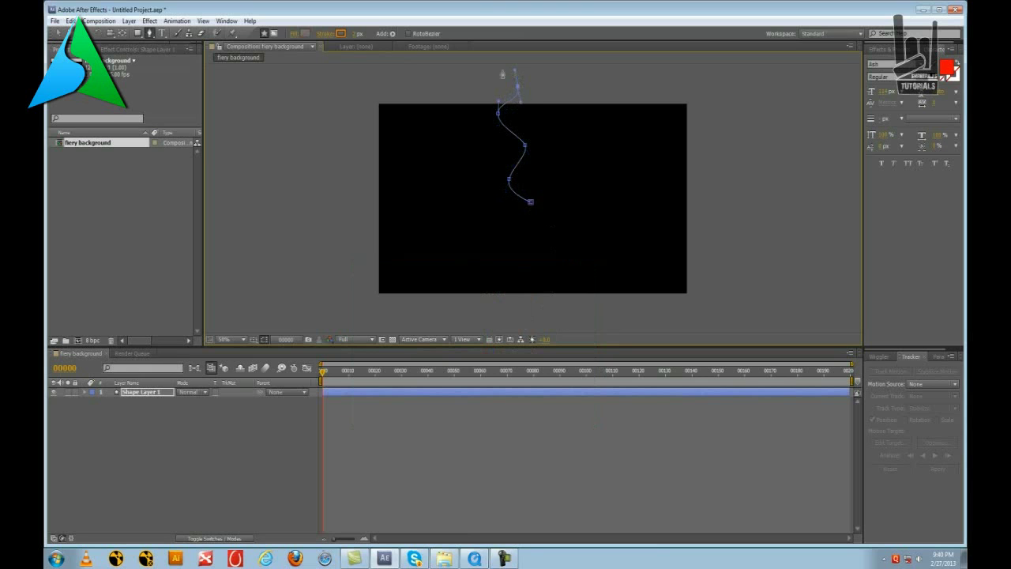
pyautogui.click(497, 69)
pyautogui.click(58, 33)
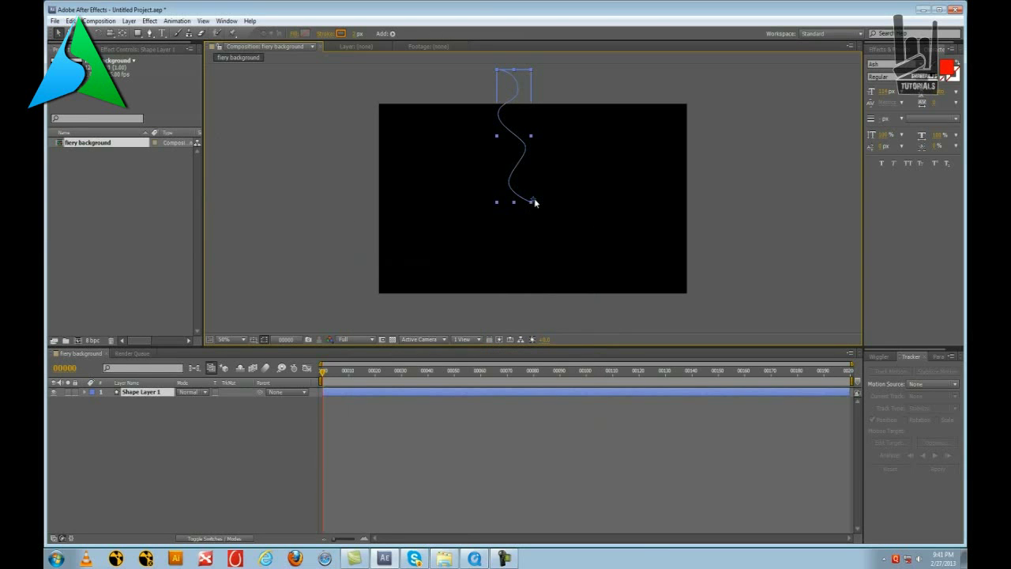
# Move the shape layer's anchor point onto the lower end of the wavy path and deselect the layer
pyautogui.click(122, 33)
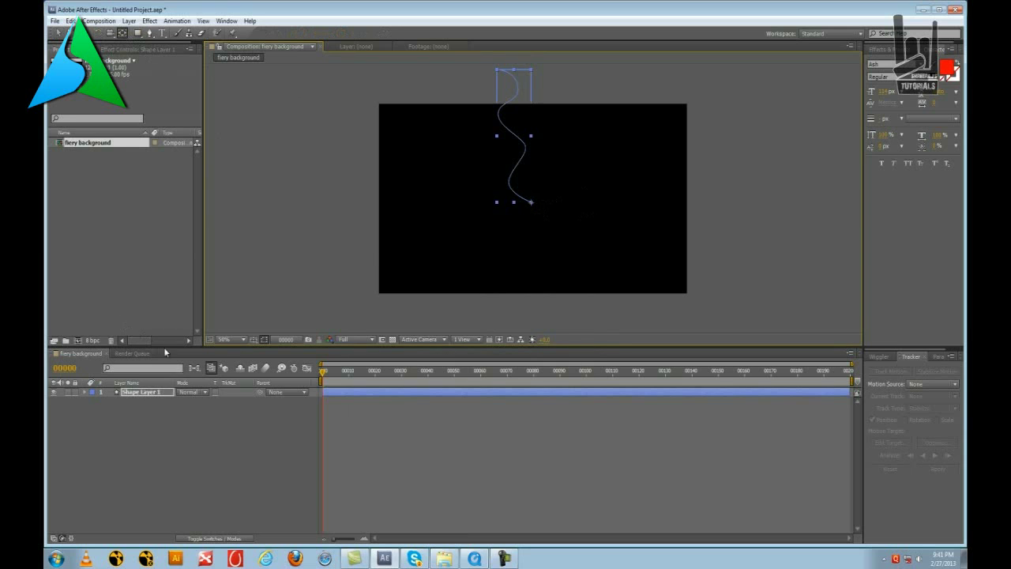
pyautogui.click(57, 35)
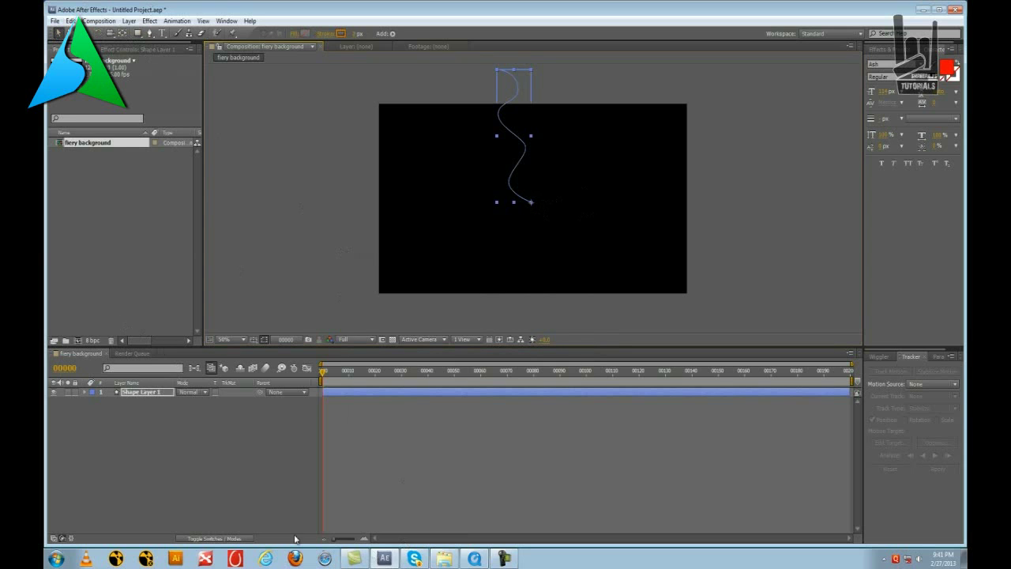
pyautogui.click(263, 483)
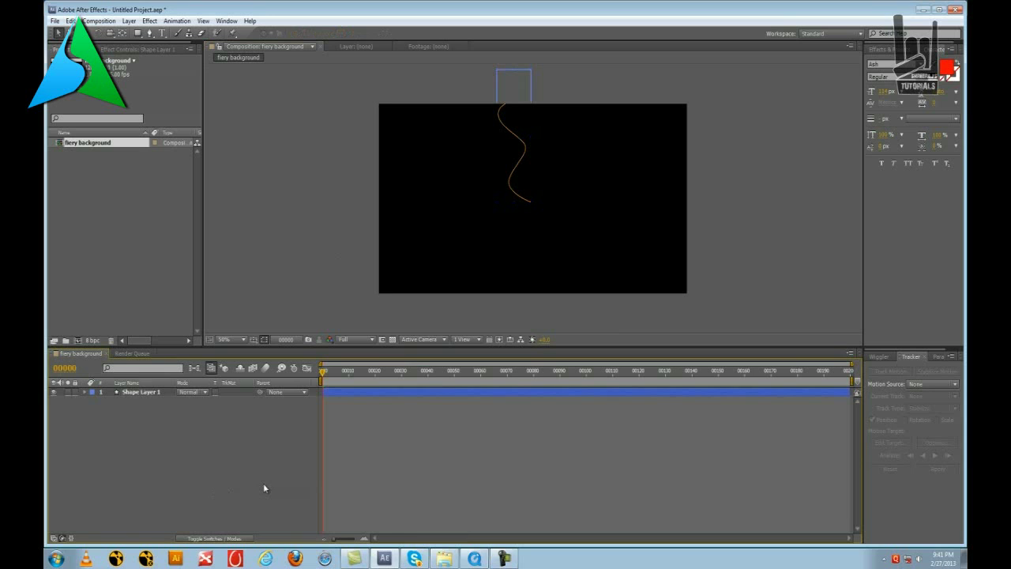
# Add a Repeater to Shape Layer 1 and set its number of copies to 40
pyautogui.click(148, 392)
pyautogui.click(85, 392)
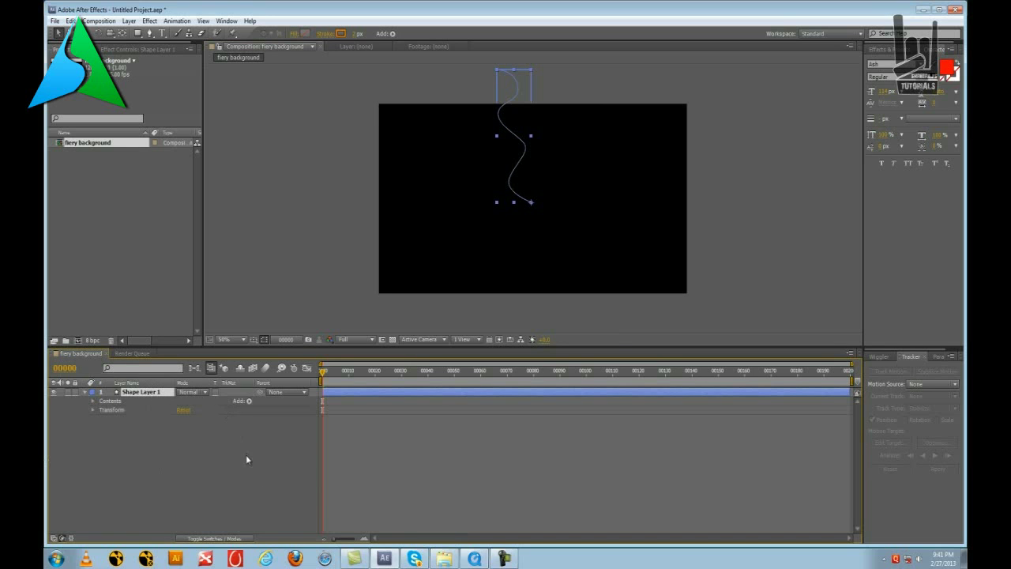
pyautogui.click(248, 401)
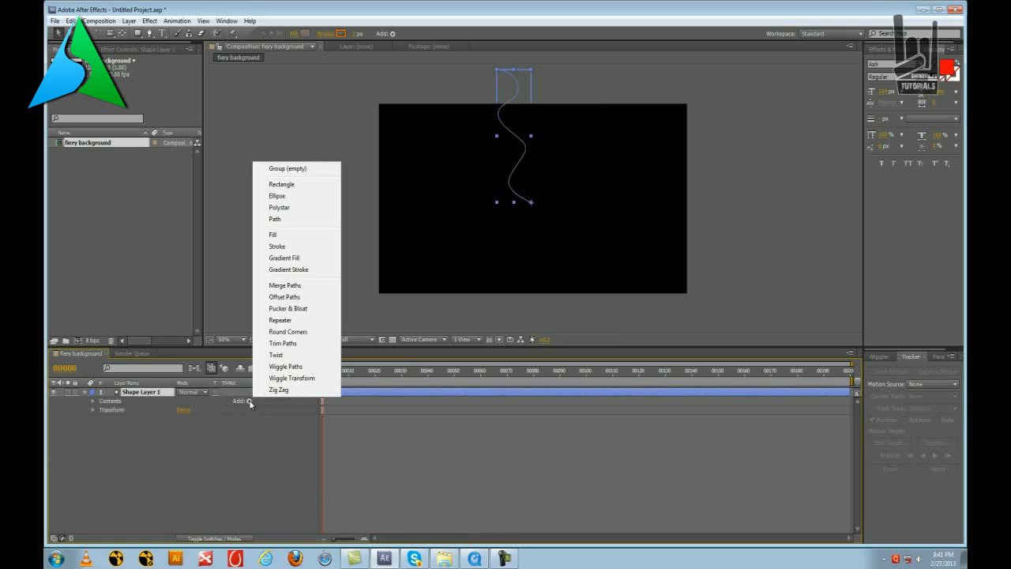
pyautogui.click(281, 320)
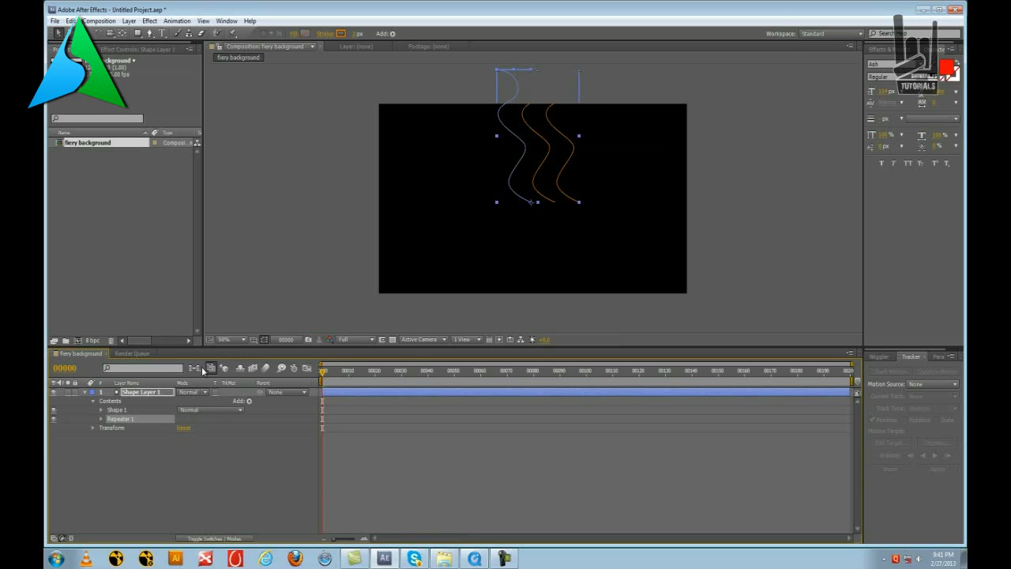
pyautogui.click(101, 420)
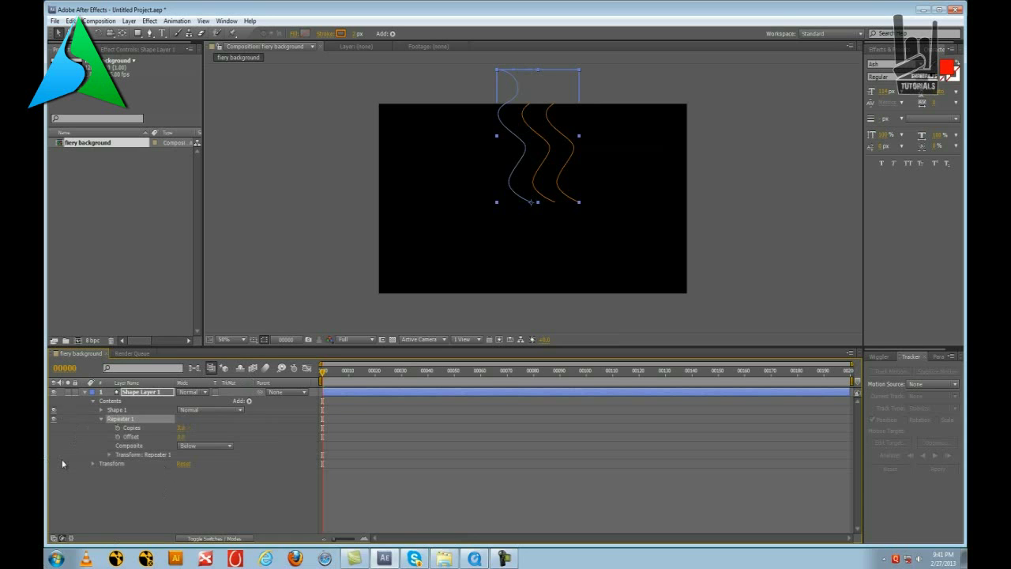
pyautogui.click(181, 427)
pyautogui.write('40')
pyautogui.press('Return')
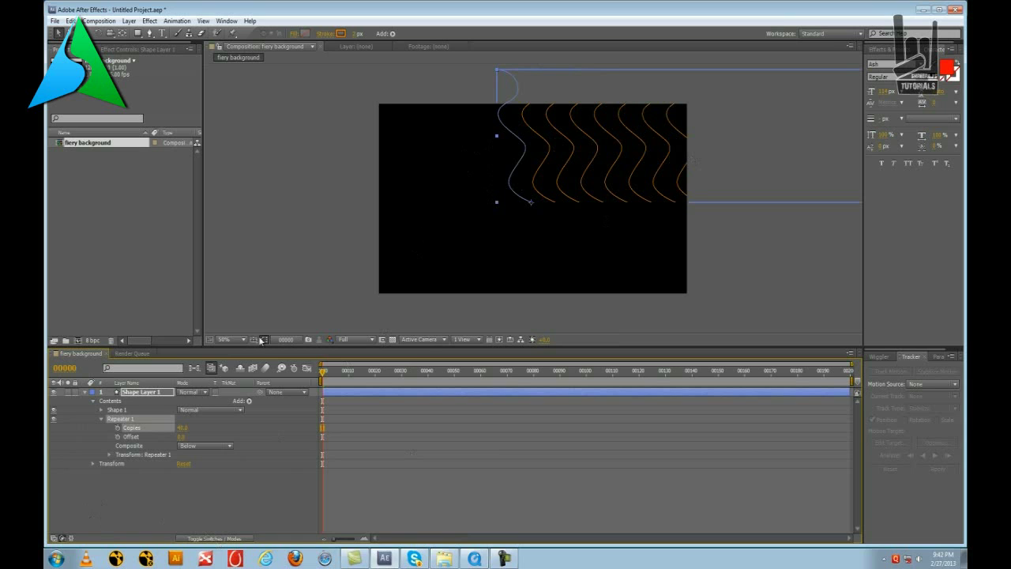
# Set the repeater's transform to position 0, 0, rotation 11° and scale 107% so the copies spiral outward
pyautogui.click(109, 455)
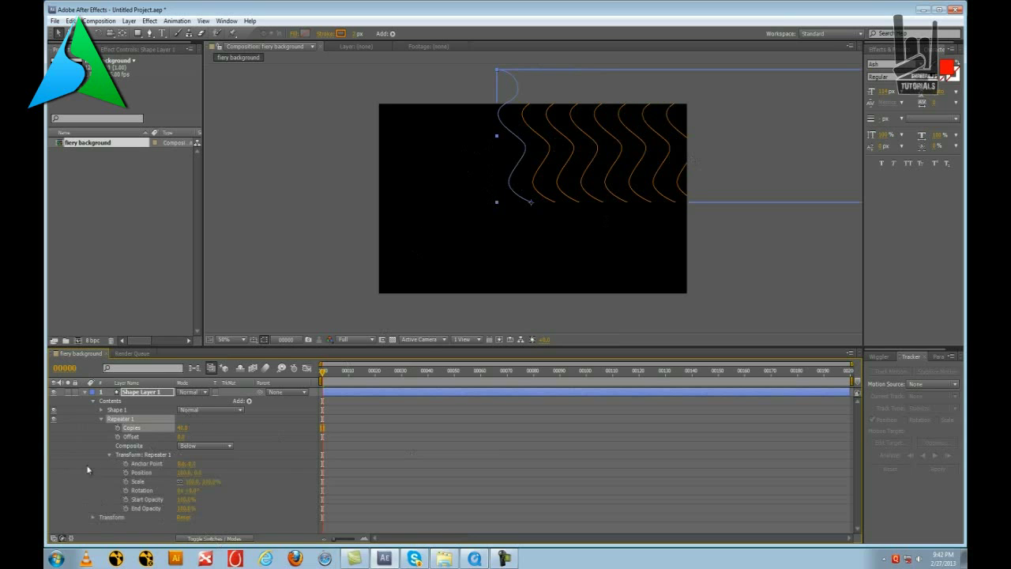
pyautogui.moveTo(183, 472); pyautogui.dragTo(136, 472)
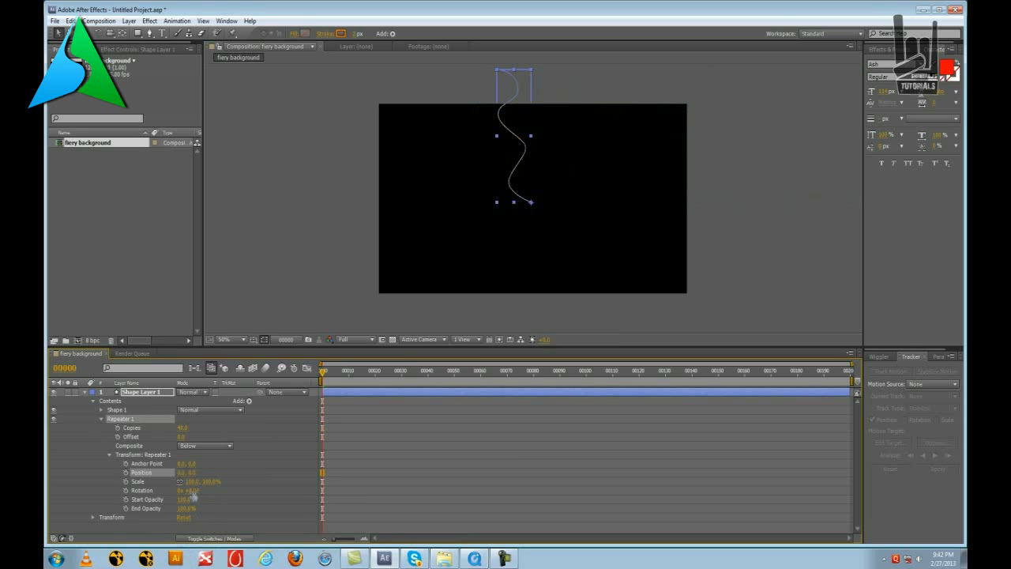
pyautogui.moveTo(190, 490); pyautogui.dragTo(199, 490)
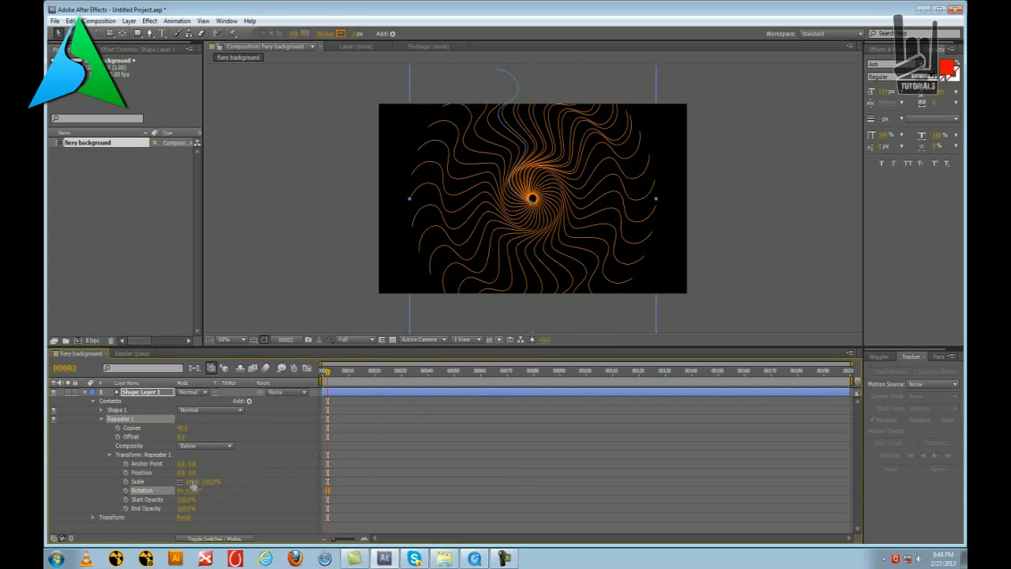
pyautogui.moveTo(191, 481)
pyautogui.mouseDown()
pyautogui.moveTo(203, 481)
pyautogui.moveTo(195, 482)
pyautogui.mouseUp()
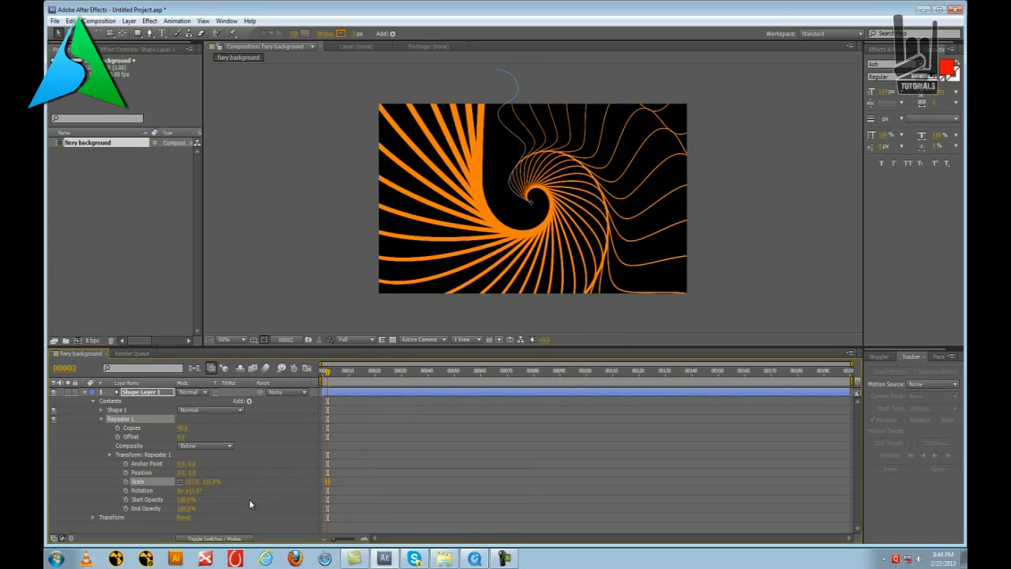
# Animate the repeater's rotation with a keyframe on the first frame and a lower value on the last frame, and preview the motion
pyautogui.click(318, 372)
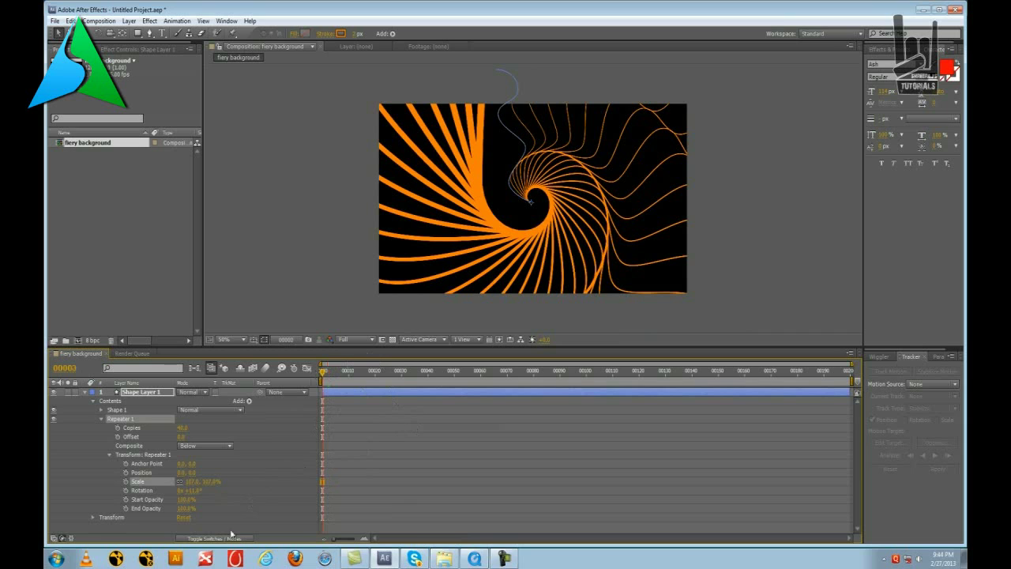
pyautogui.click(126, 490)
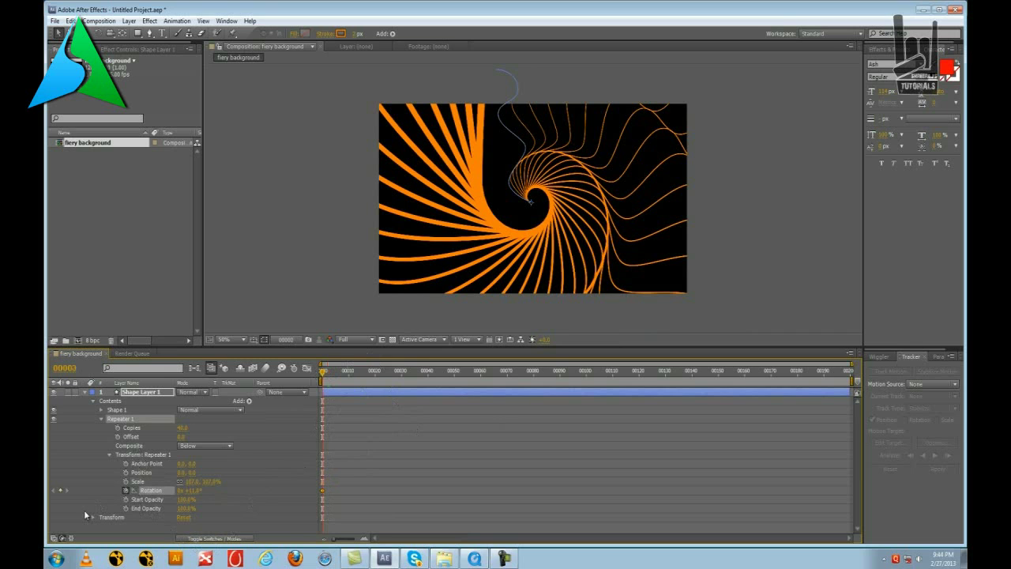
pyautogui.click(356, 373)
pyautogui.moveTo(406, 376); pyautogui.dragTo(878, 378)
pyautogui.moveTo(190, 490); pyautogui.dragTo(161, 490)
pyautogui.press('space')
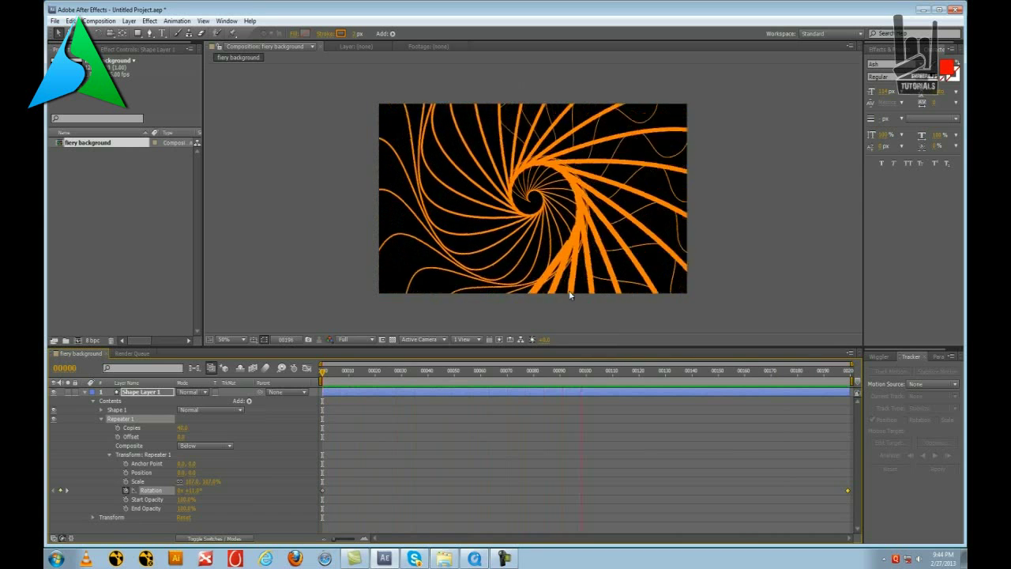
pyautogui.press('space')
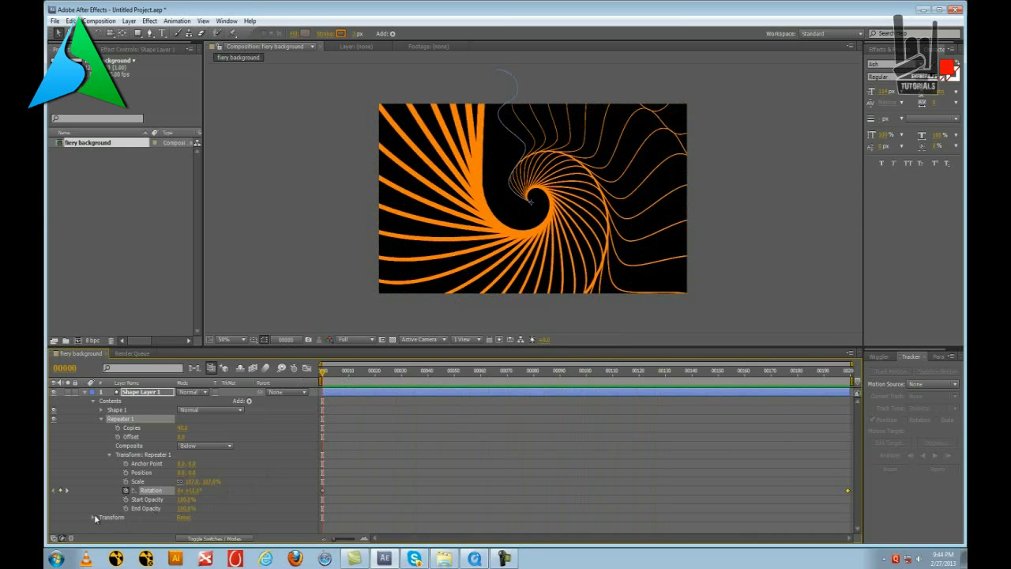
# Try a lower start opacity on the repeater, restore it to 100%, and reduce the end opacity instead
pyautogui.moveTo(230, 349); pyautogui.dragTo(230, 327)
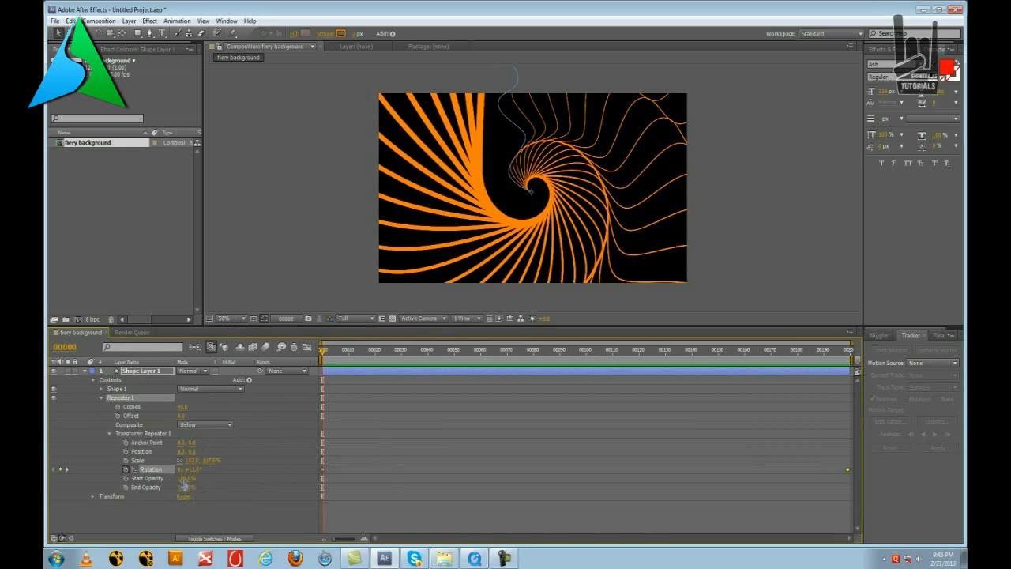
pyautogui.moveTo(183, 479); pyautogui.dragTo(113, 479)
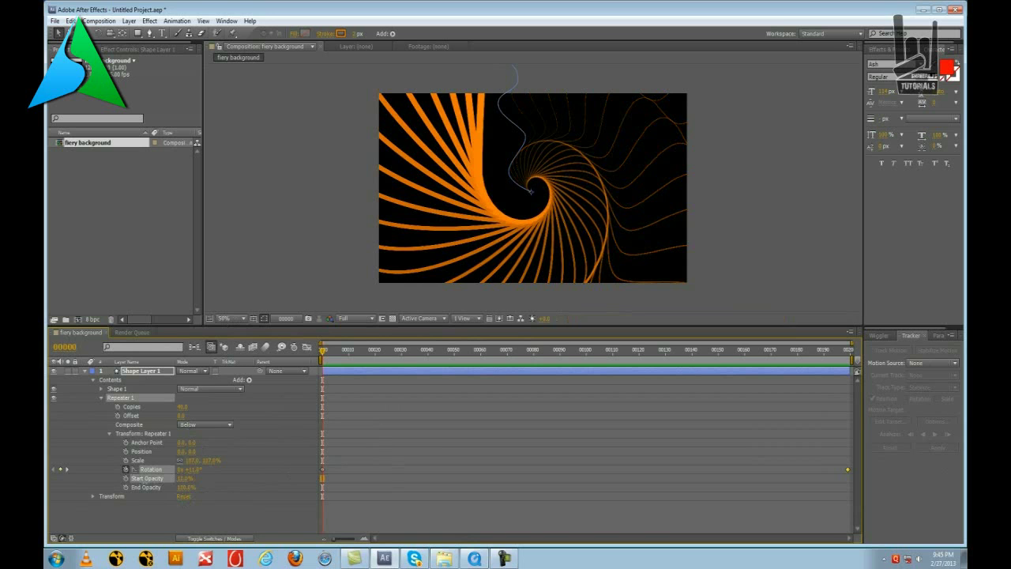
pyautogui.moveTo(113, 479); pyautogui.dragTo(190, 478)
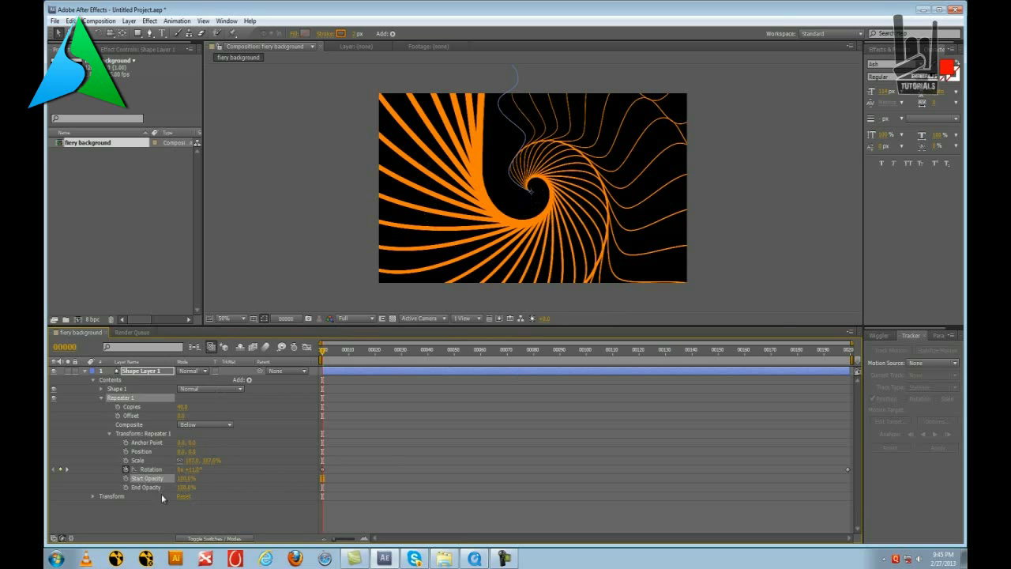
pyautogui.moveTo(185, 487); pyautogui.dragTo(148, 495)
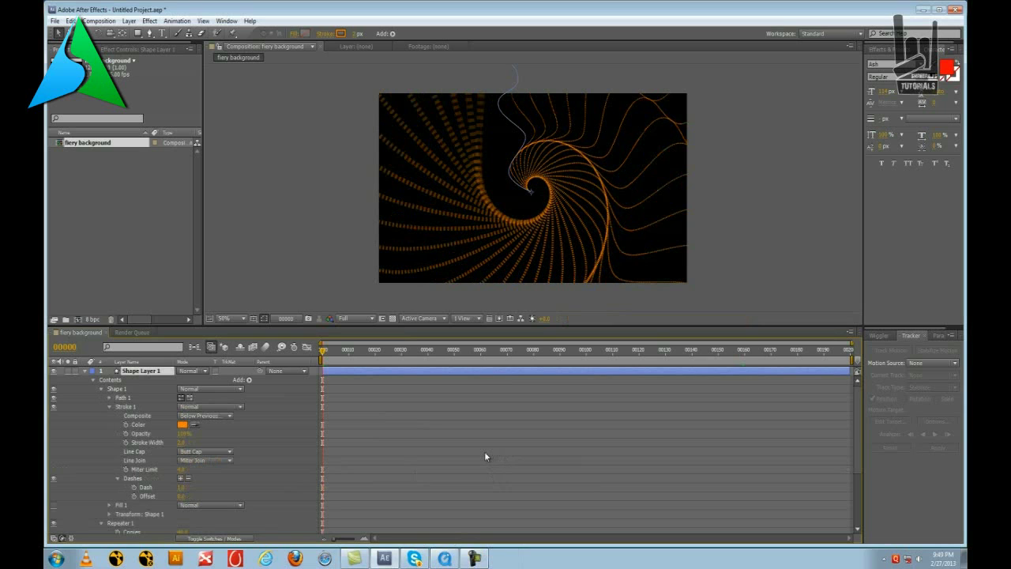
# Apply the CC Radial Fast Blur effect to Shape Layer 1
pyautogui.click(154, 23)
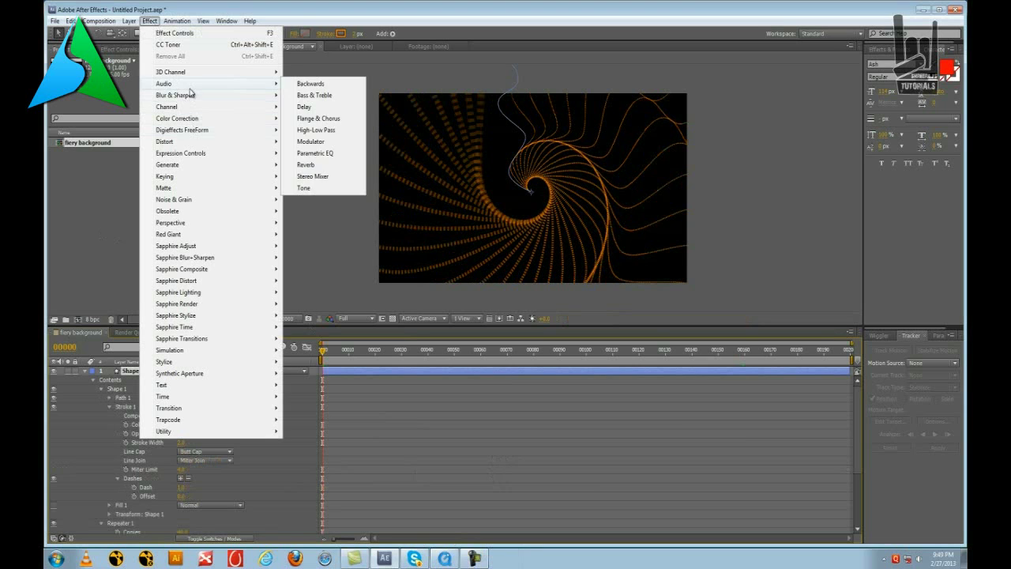
pyautogui.moveTo(190, 96)
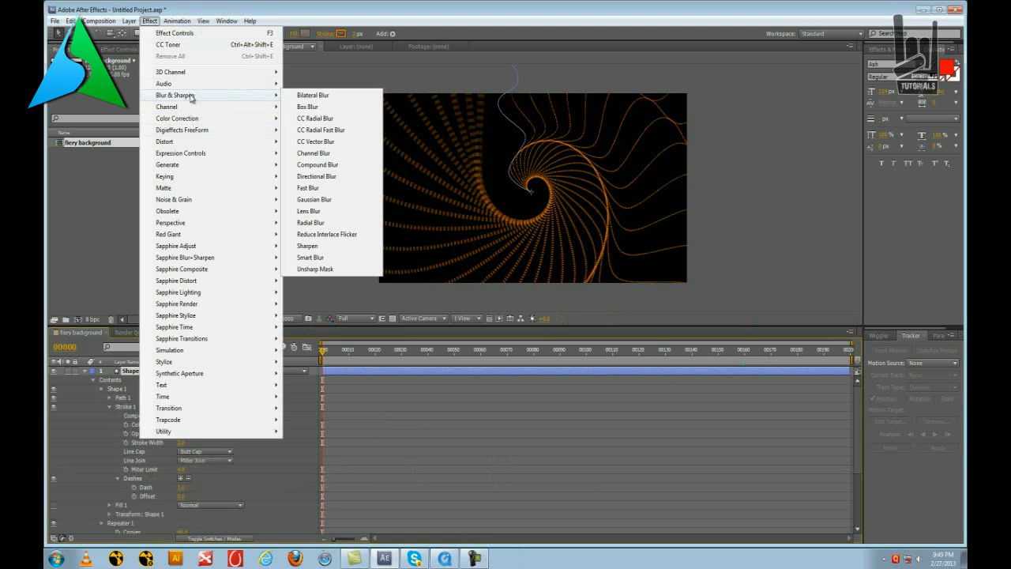
pyautogui.click(340, 131)
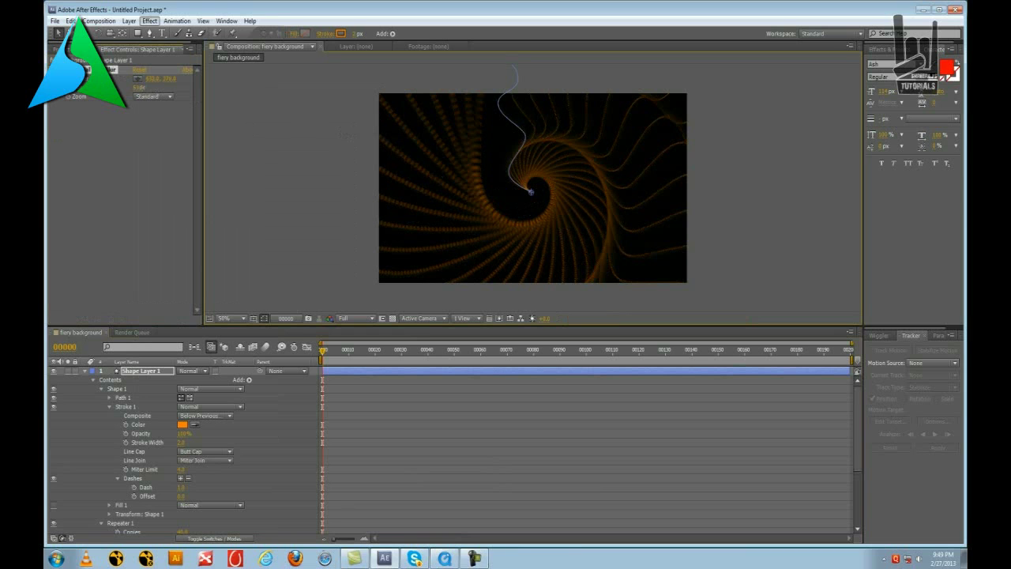
# Increase the radial blur's amount and set the stroke's dash length to 0
pyautogui.moveTo(143, 87); pyautogui.dragTo(164, 361)
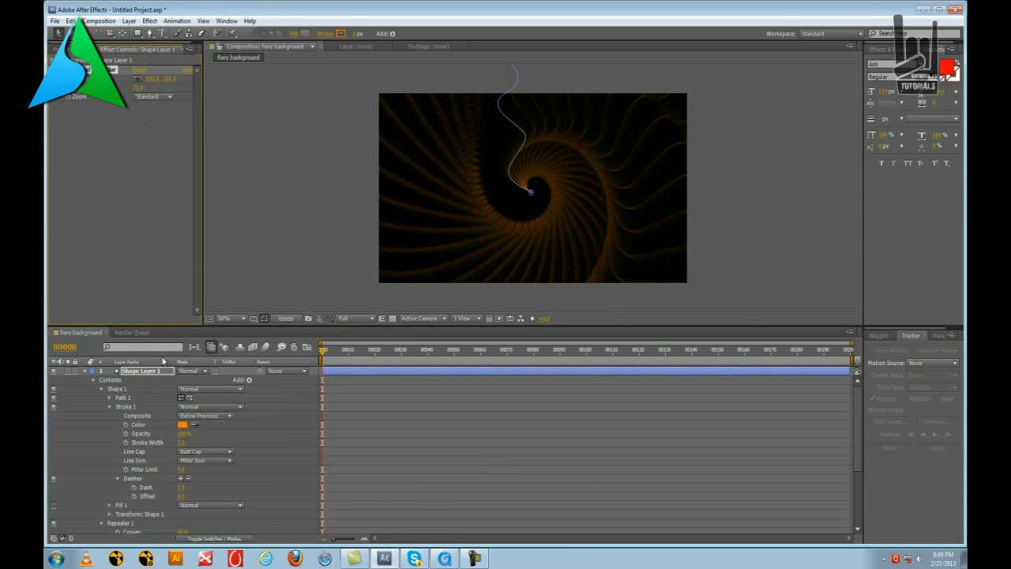
pyautogui.click(182, 488)
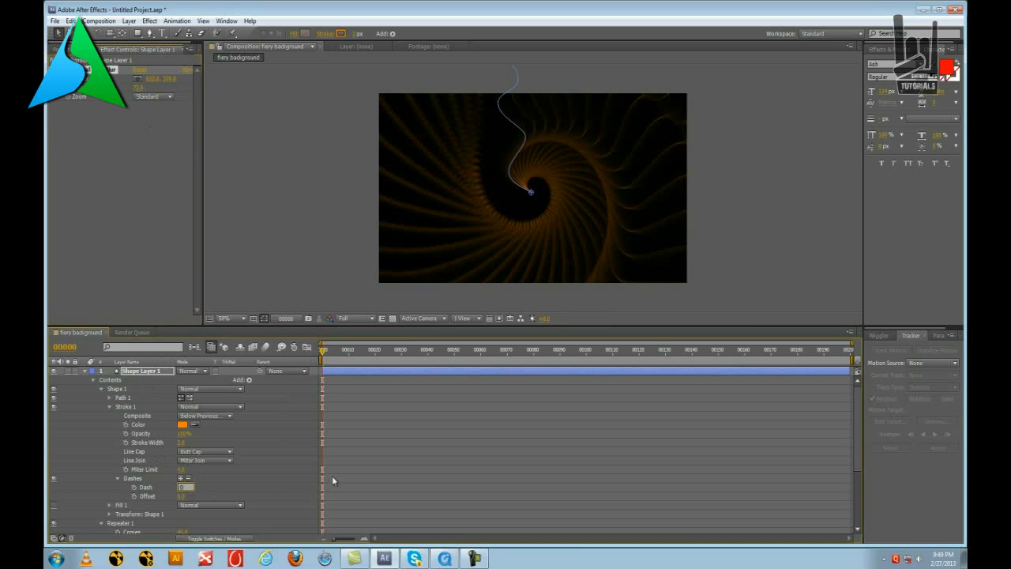
pyautogui.press('Return')
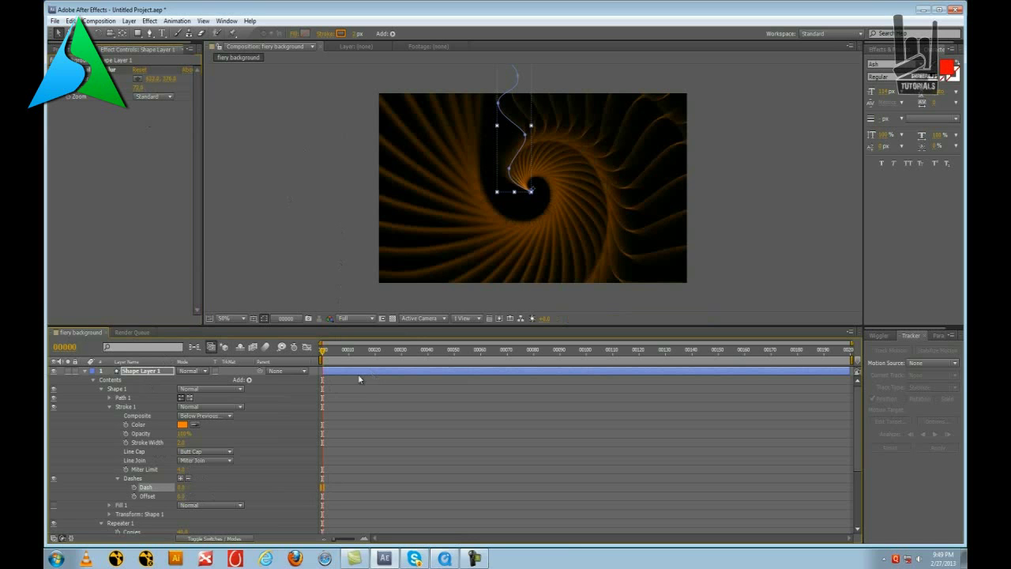
# Check the blurred spiral at several points across the timeline and return to the first frame
pyautogui.click(432, 358)
pyautogui.click(652, 359)
pyautogui.click(710, 360)
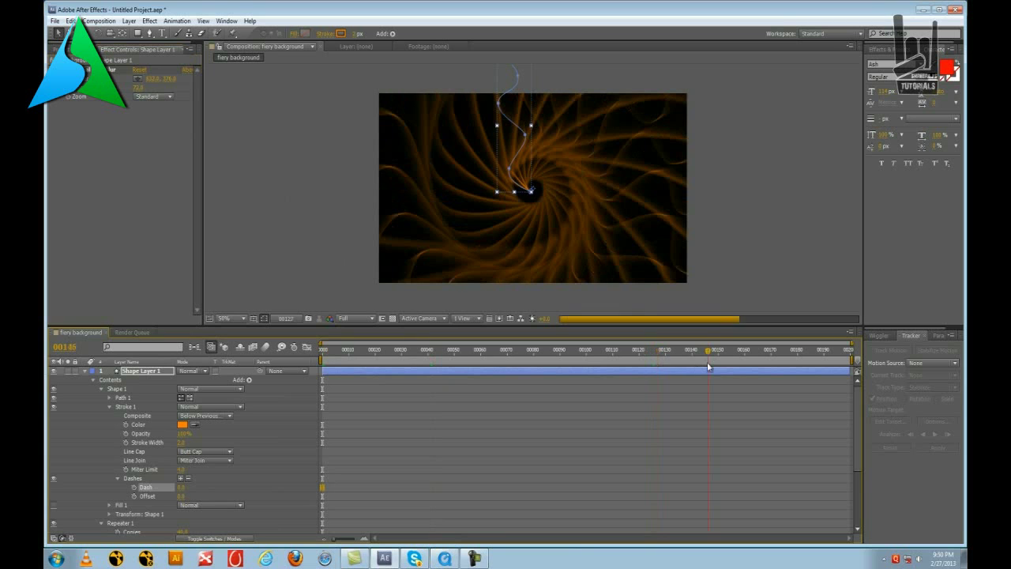
pyautogui.press('End')
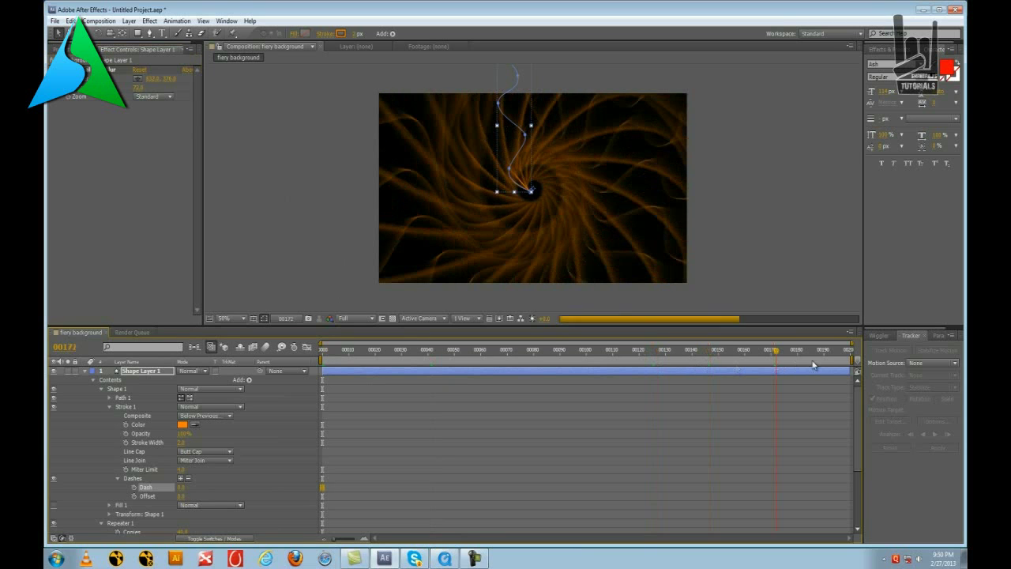
pyautogui.press('Home')
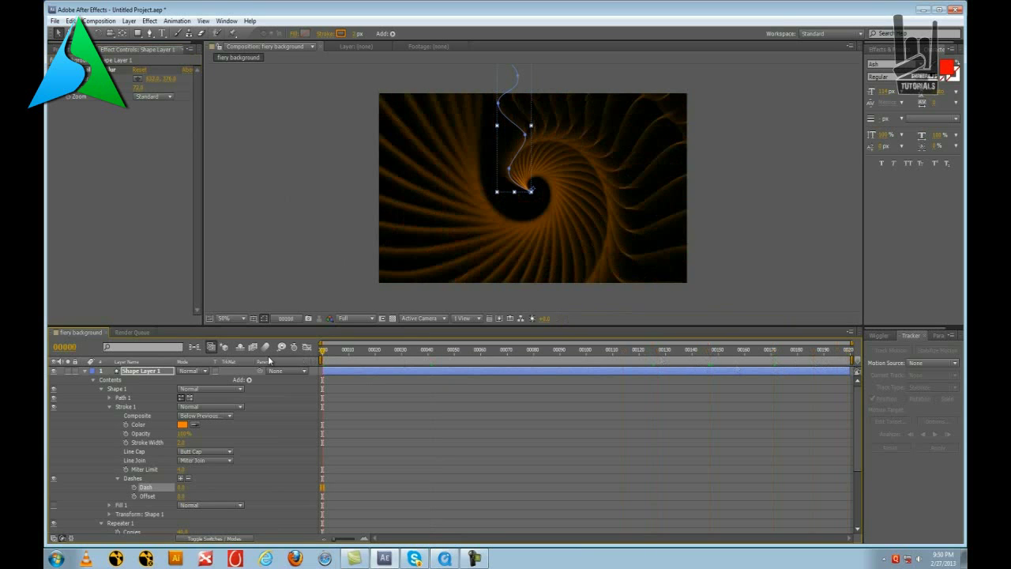
# Apply the CC Vector Blur effect to Shape Layer 1 and increase its amount
pyautogui.click(157, 371)
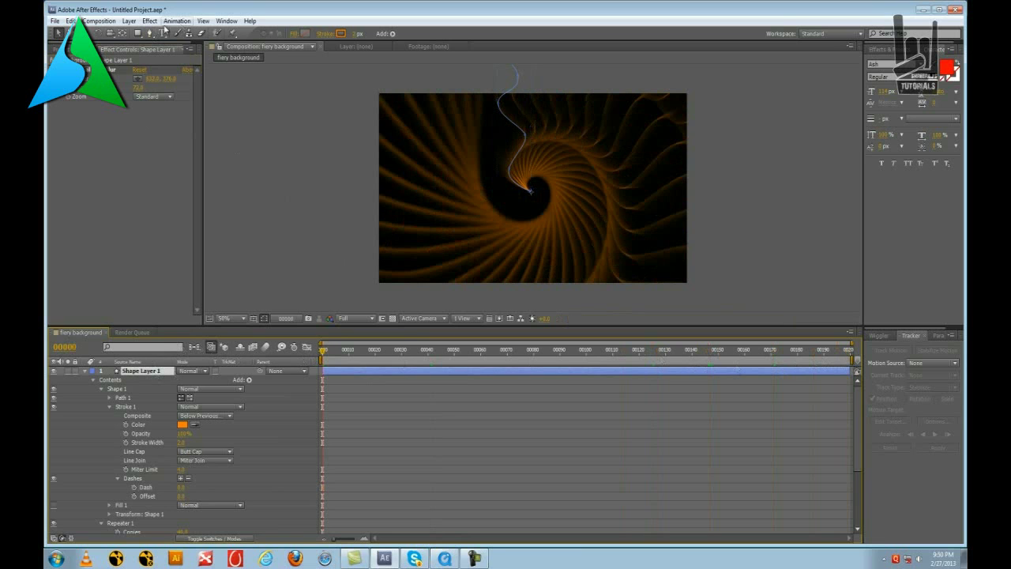
pyautogui.click(150, 21)
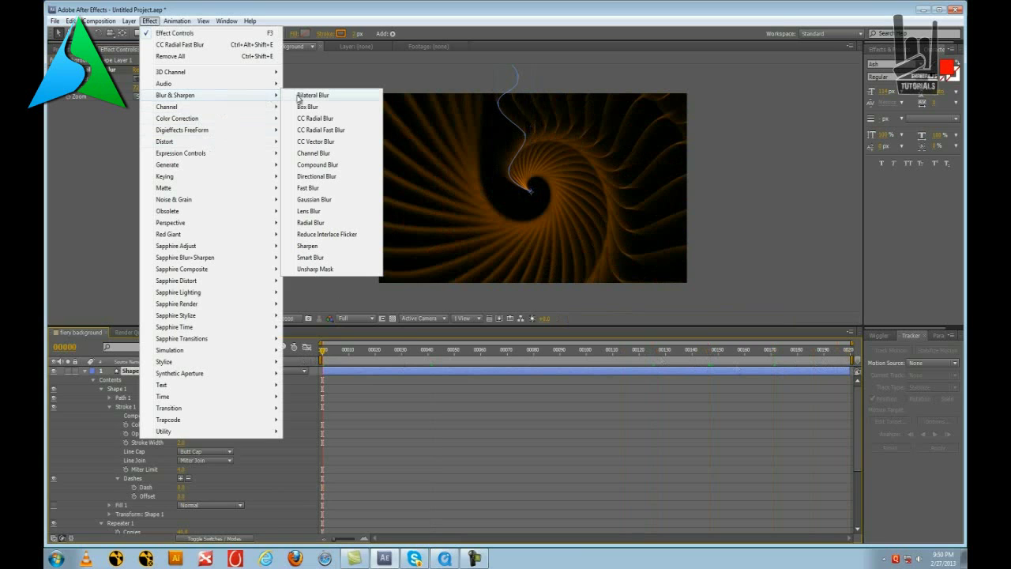
pyautogui.click(332, 143)
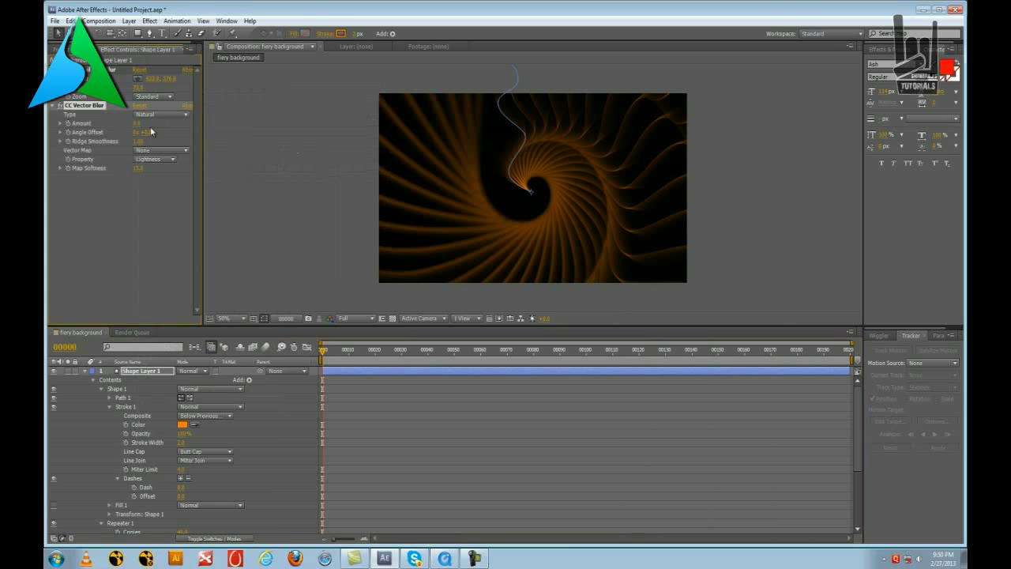
pyautogui.moveTo(144, 135); pyautogui.dragTo(169, 134)
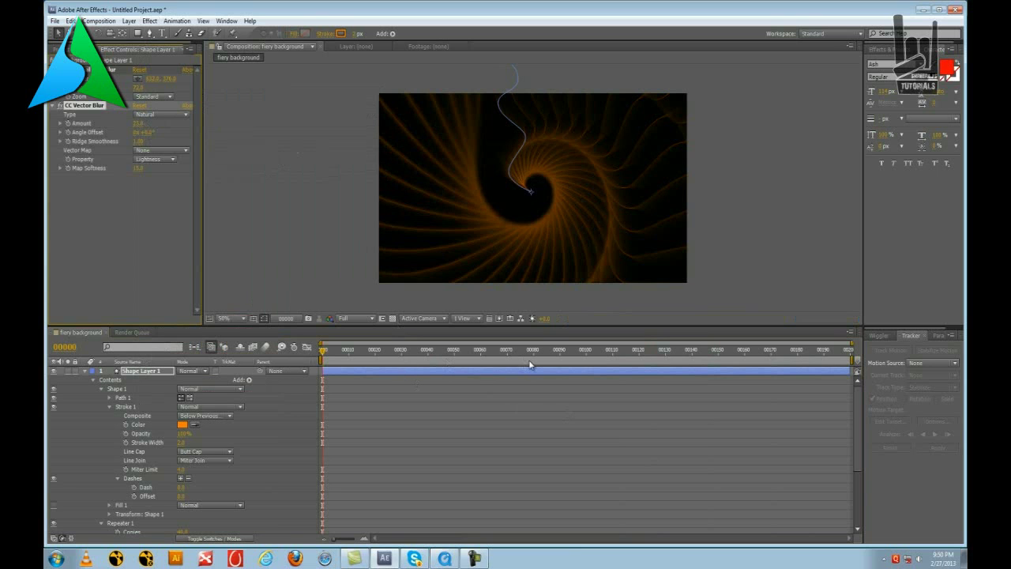
# Preview the spiral animation with the vector blur applied and stop the playback
pyautogui.press('space')
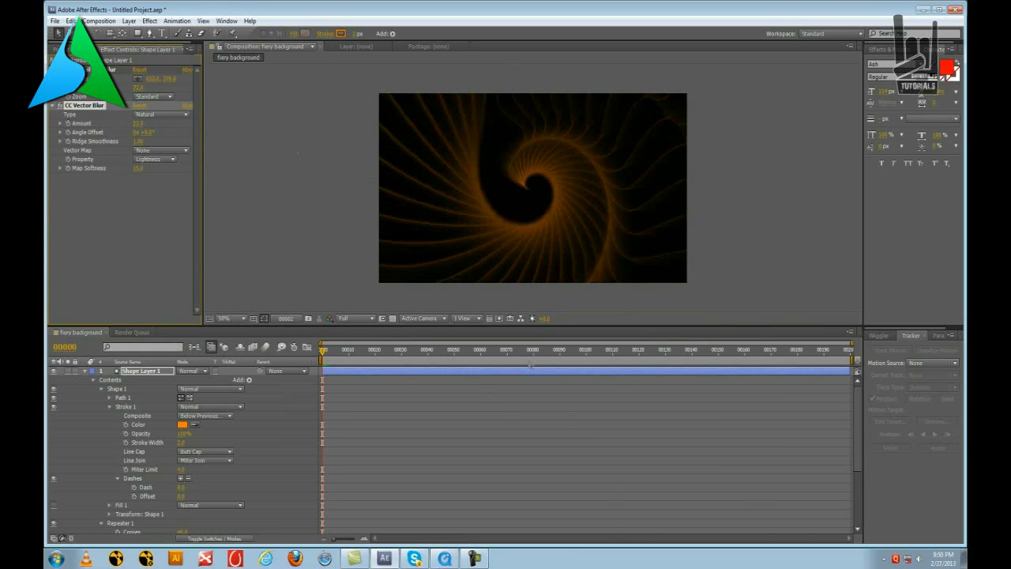
pyautogui.press('space')
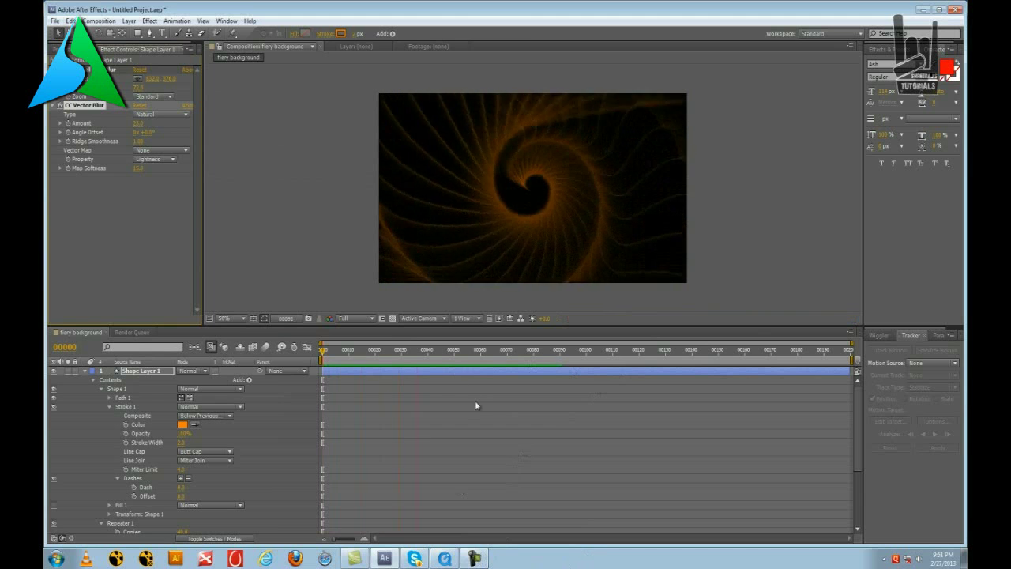
pyautogui.press('space')
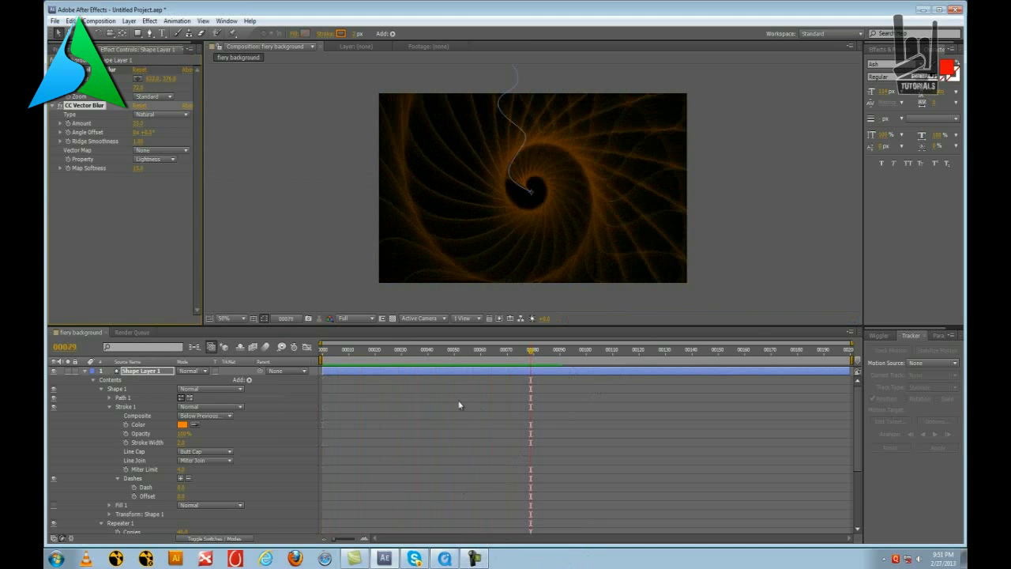
# Collapse the properties of Shape Layer 1 and duplicate the layer
pyautogui.click(85, 371)
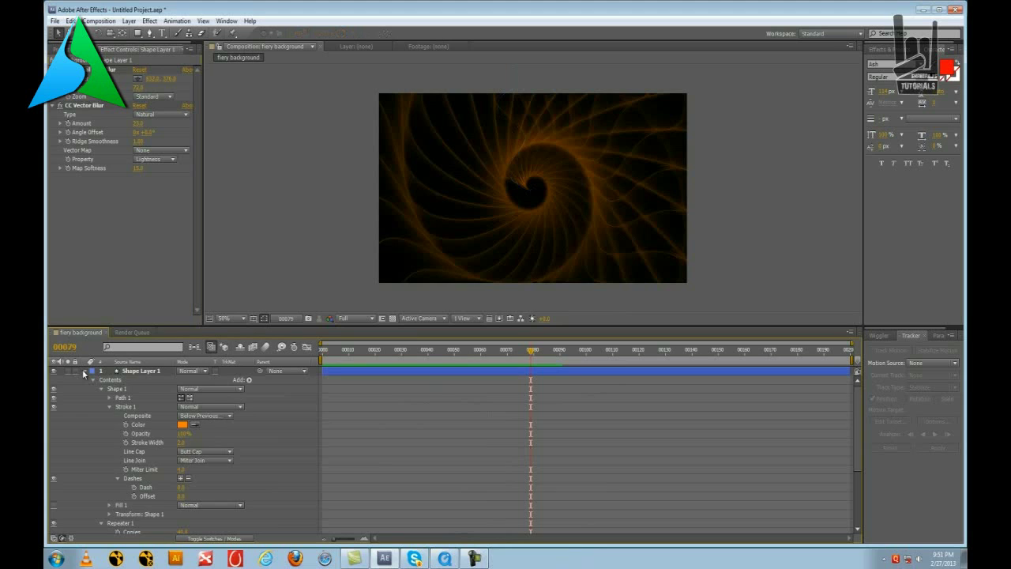
pyautogui.click(150, 371)
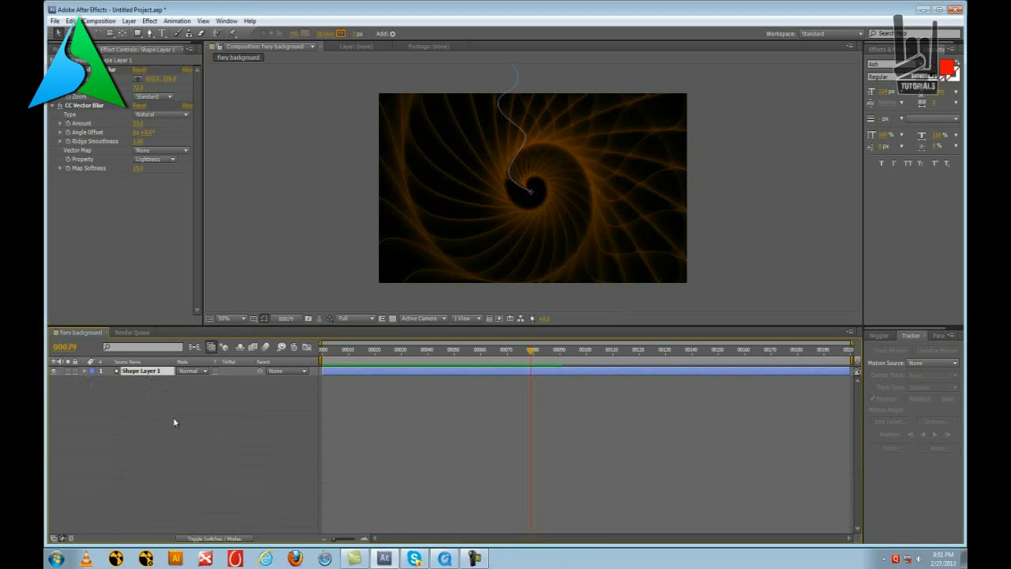
pyautogui.hotkey('ctrl', 'd')
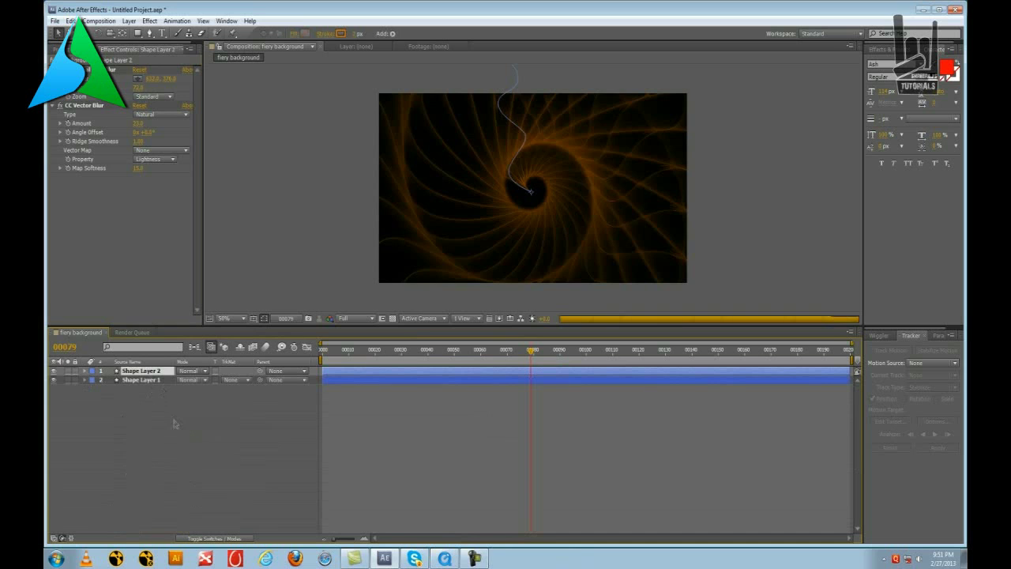
# Rotate the duplicate, Shape Layer 2, to about 76° so its spiral is offset from the original
pyautogui.press('r')
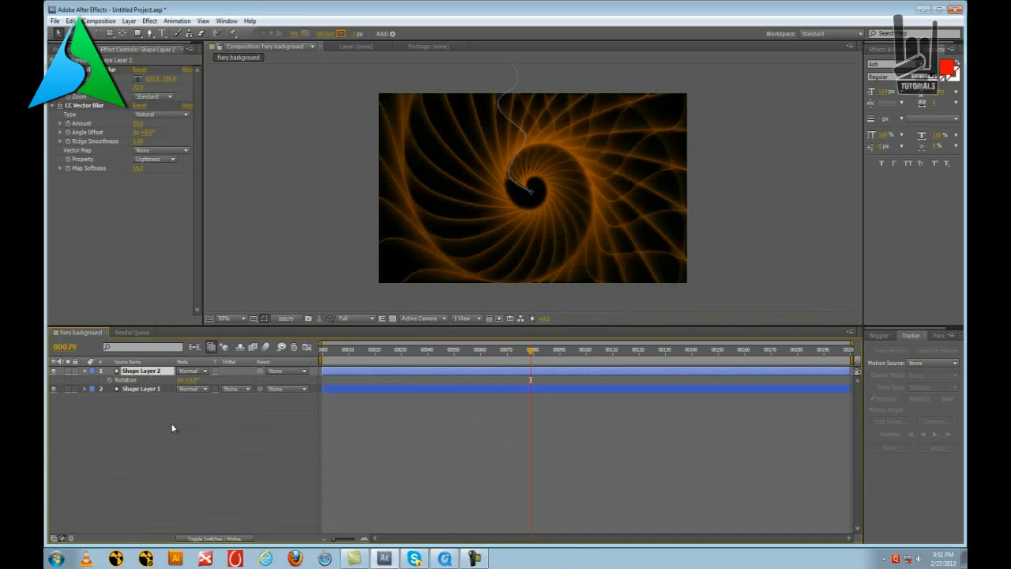
pyautogui.write('16.8')
pyautogui.press('Return')
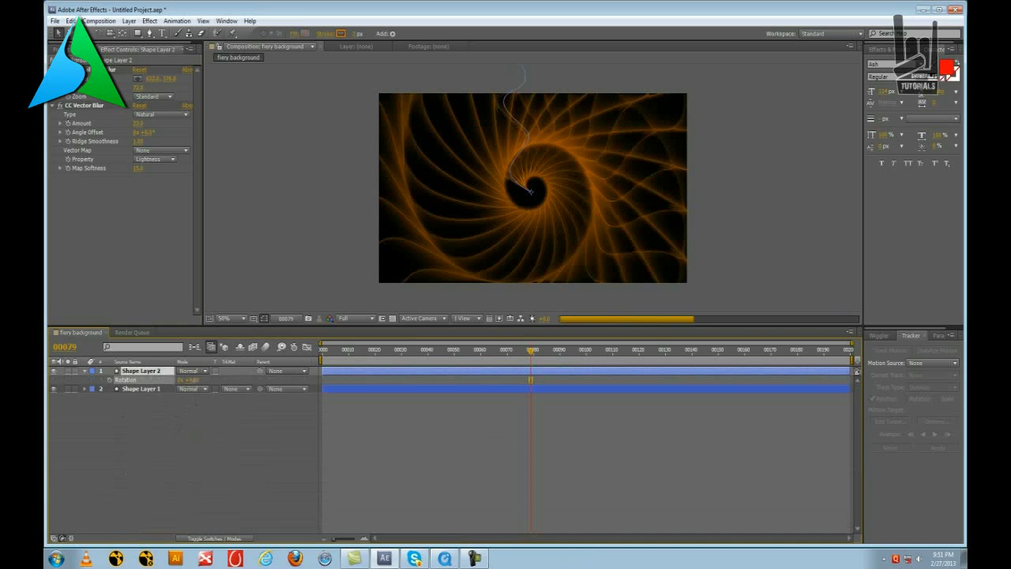
pyautogui.moveTo(193, 380); pyautogui.dragTo(226, 382)
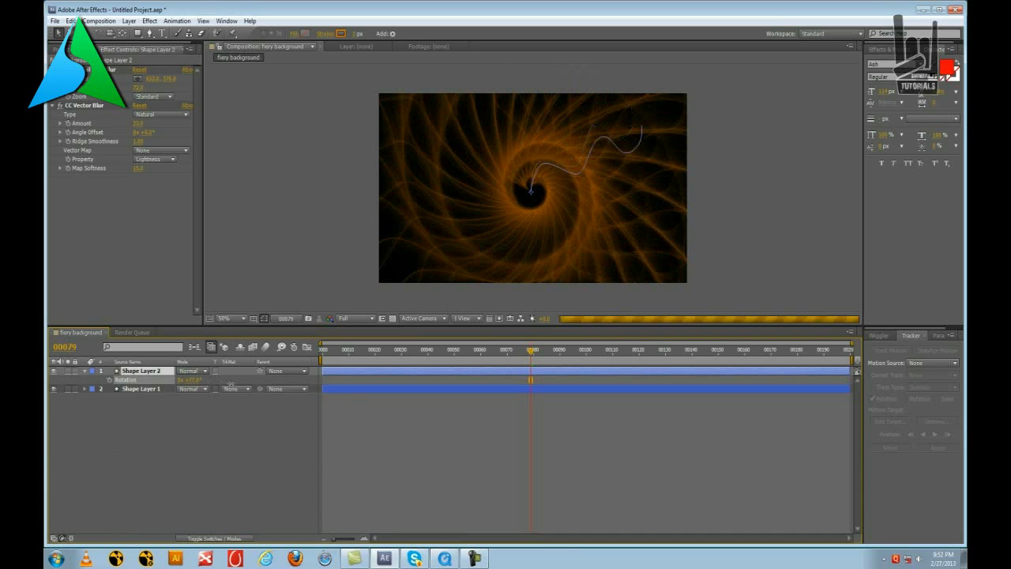
pyautogui.click(198, 436)
# Set the blending mode of Shape Layer 2 to Add
pyautogui.click(204, 389)
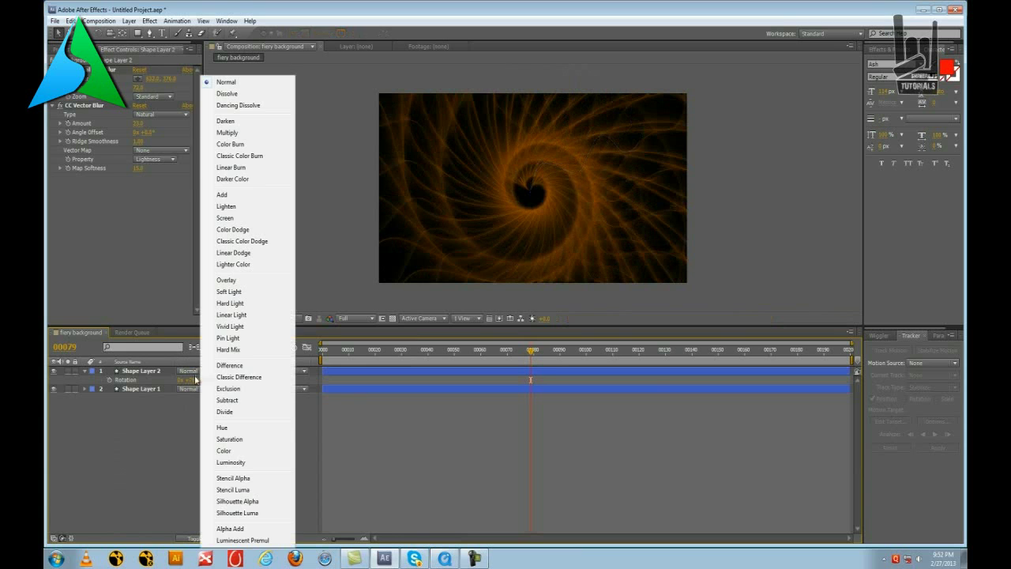
pyautogui.click(224, 194)
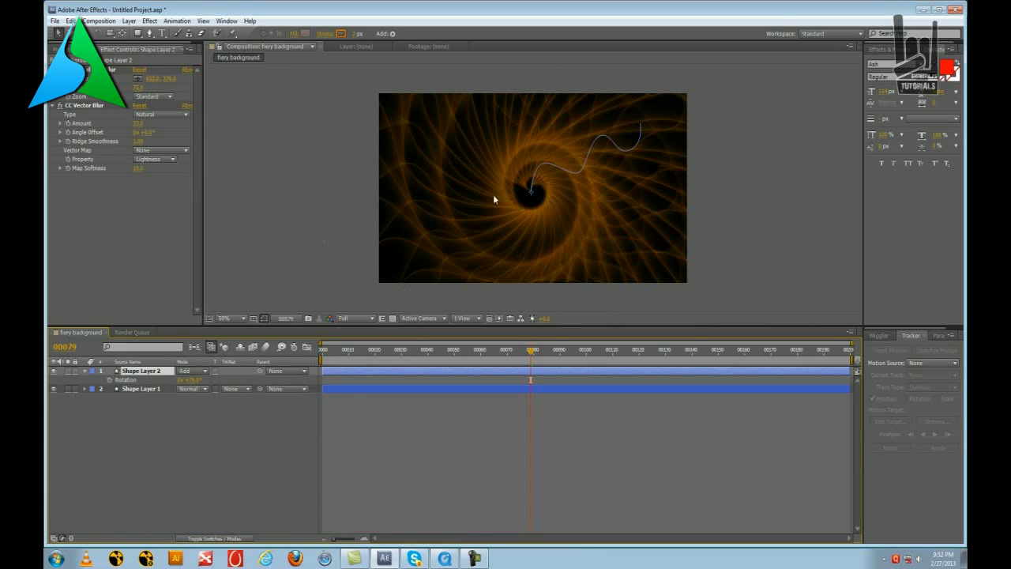
pyautogui.click(216, 434)
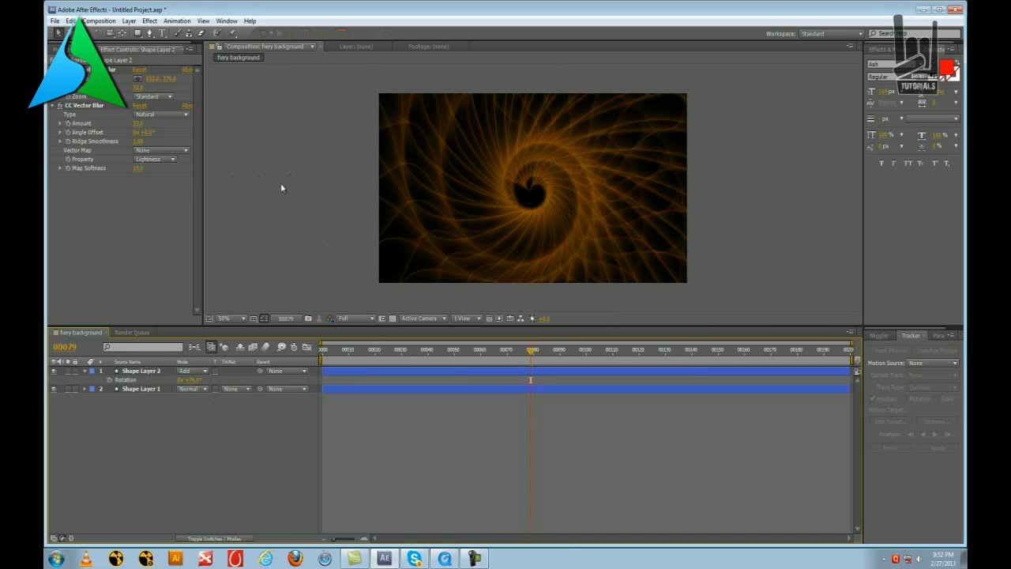
# Create an adjustment layer above the shape layers and apply the Glow effect to it
pyautogui.click(130, 22)
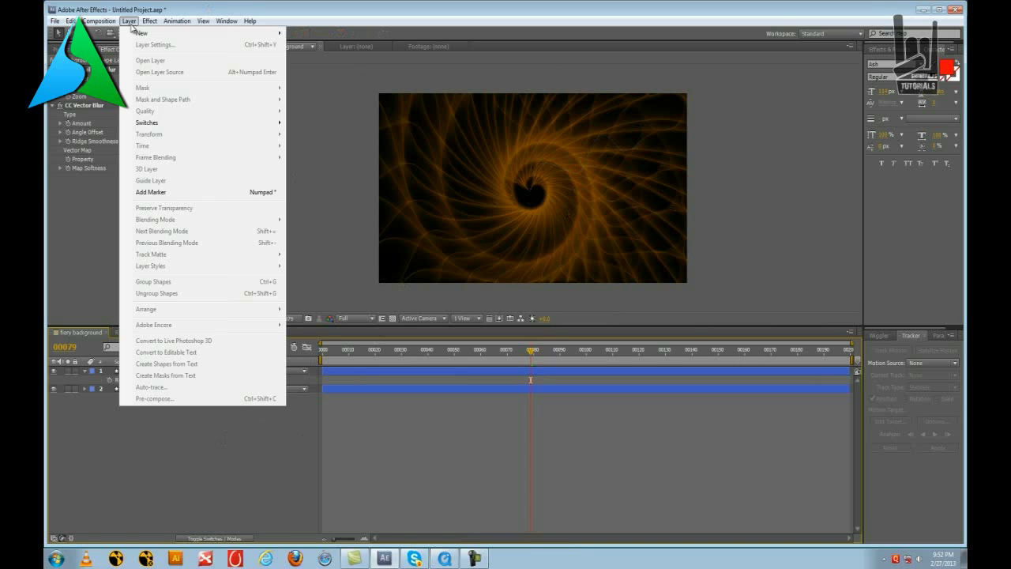
pyautogui.moveTo(135, 33)
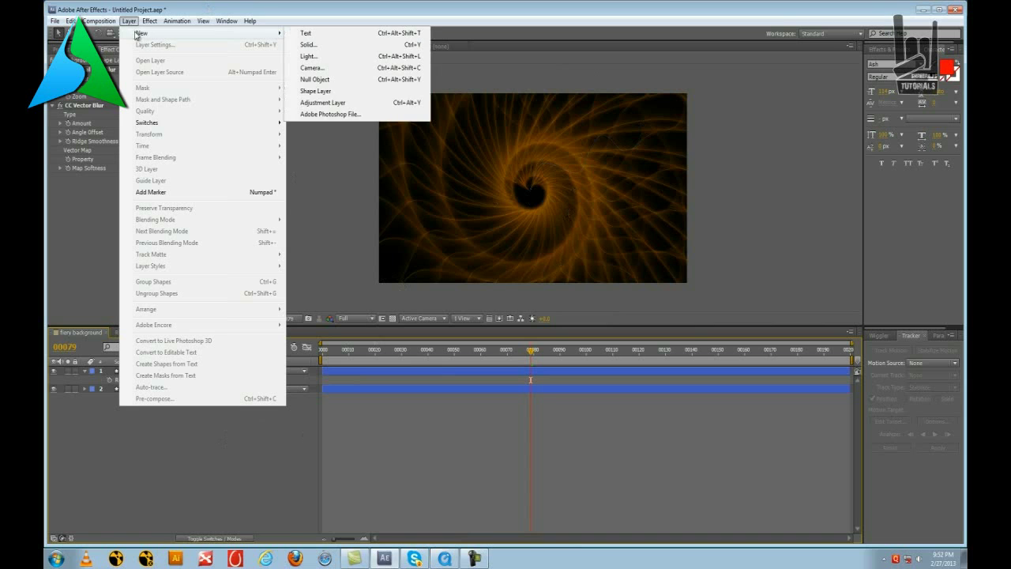
pyautogui.click(337, 103)
pyautogui.click(151, 21)
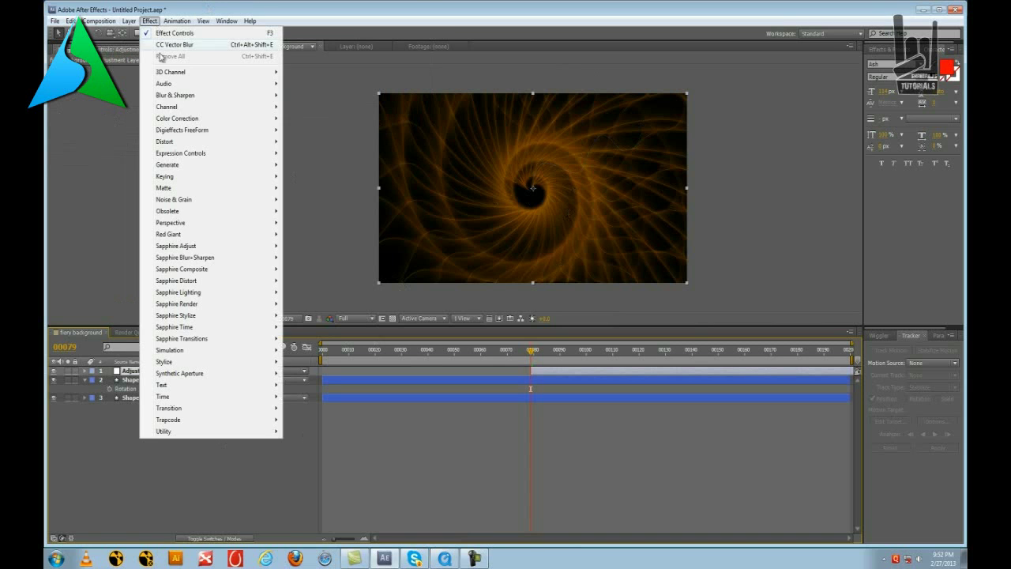
pyautogui.moveTo(195, 363)
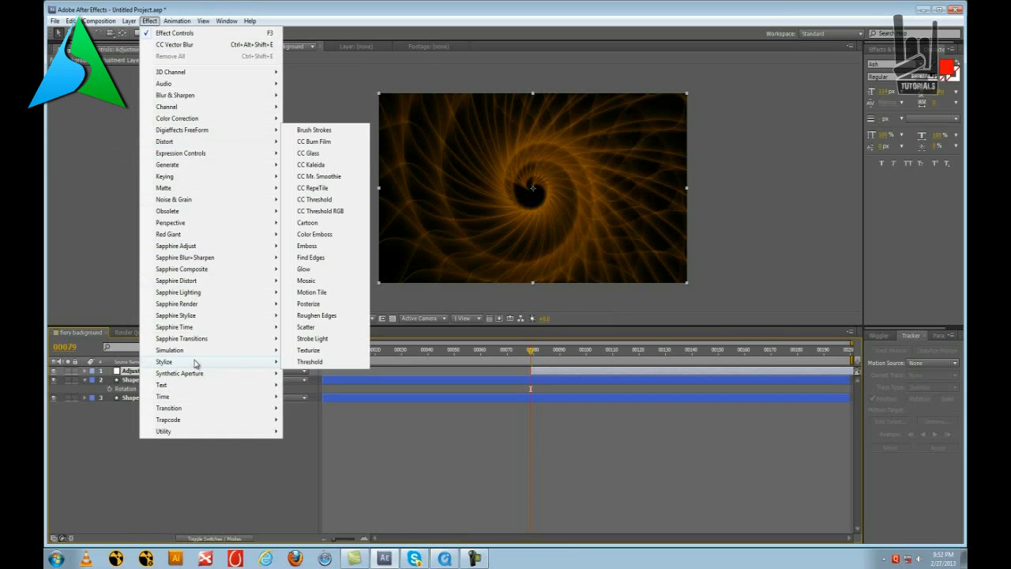
pyautogui.click(327, 273)
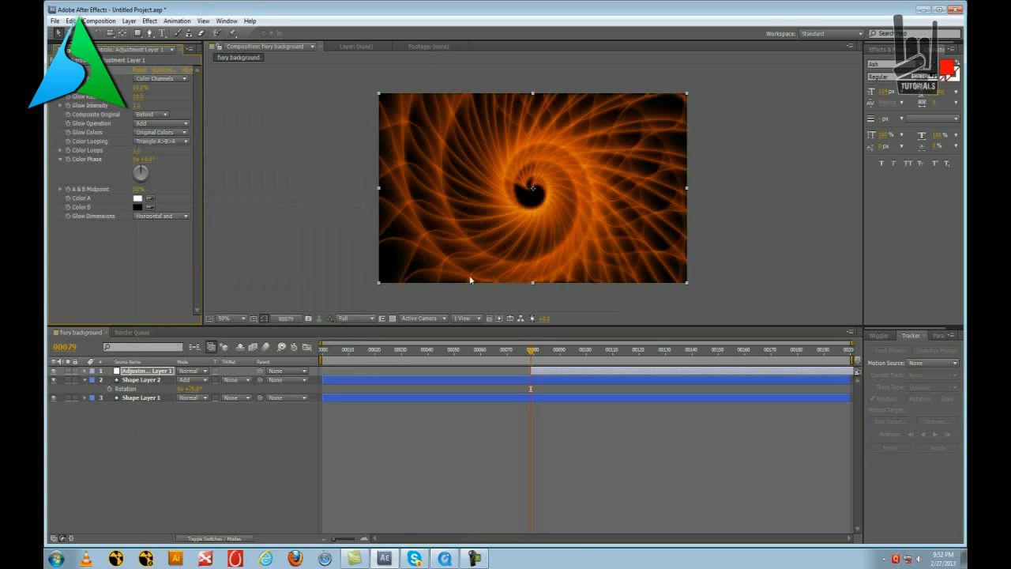
# Extend the adjustment layer back to the first frame and preview the glowing animation from the start
pyautogui.click(569, 372)
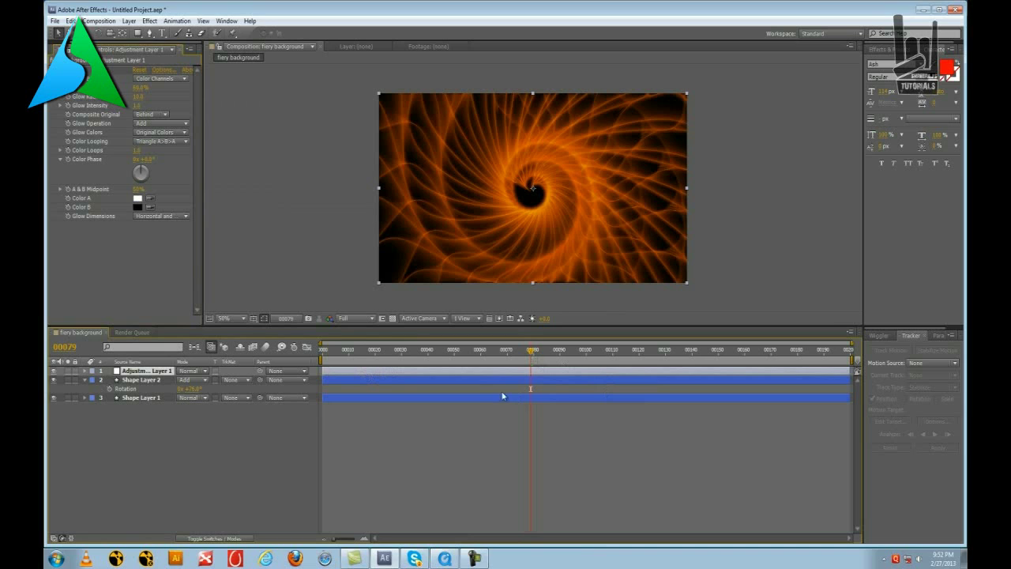
pyautogui.press('Home')
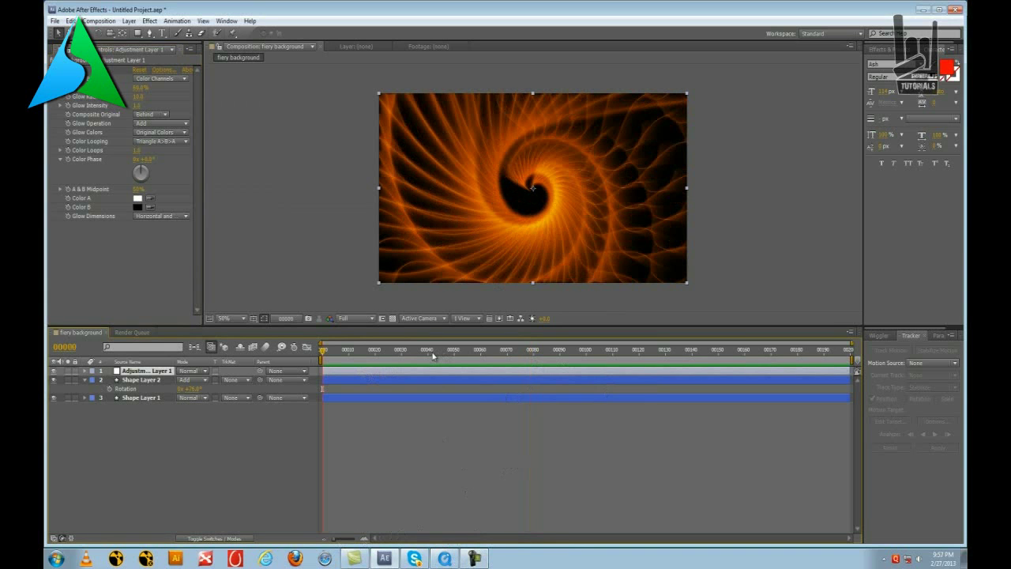
pyautogui.press('space')
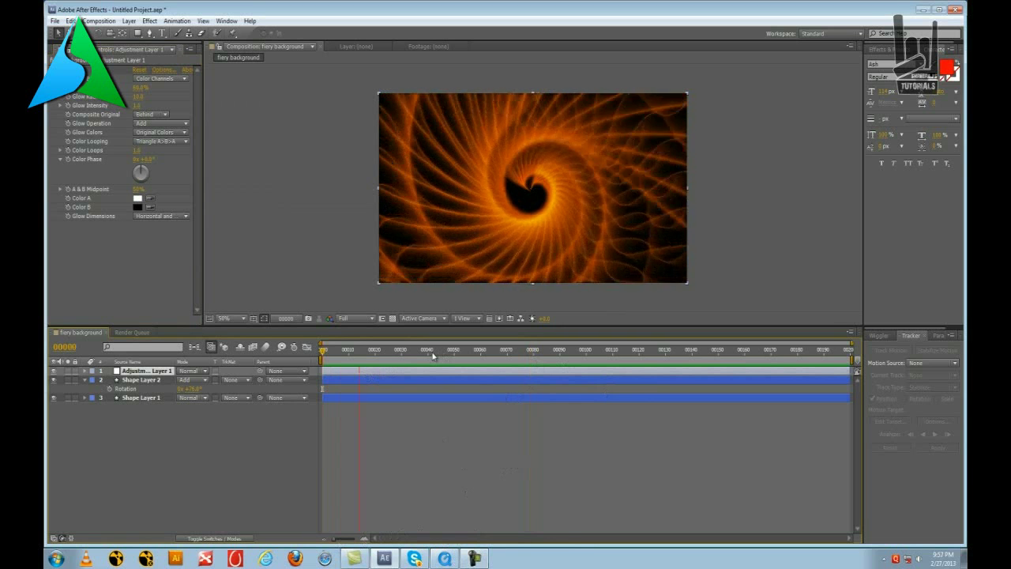